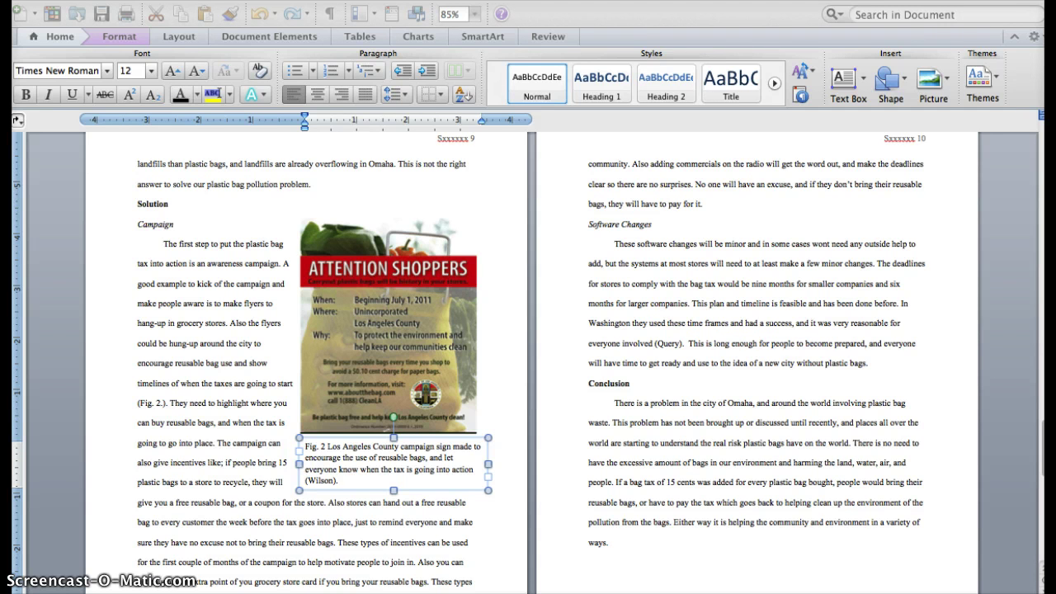
Step: Set the document zoom to 120% for a closer view of the Fig. 2 flyer and its caption
left_click(353, 402)
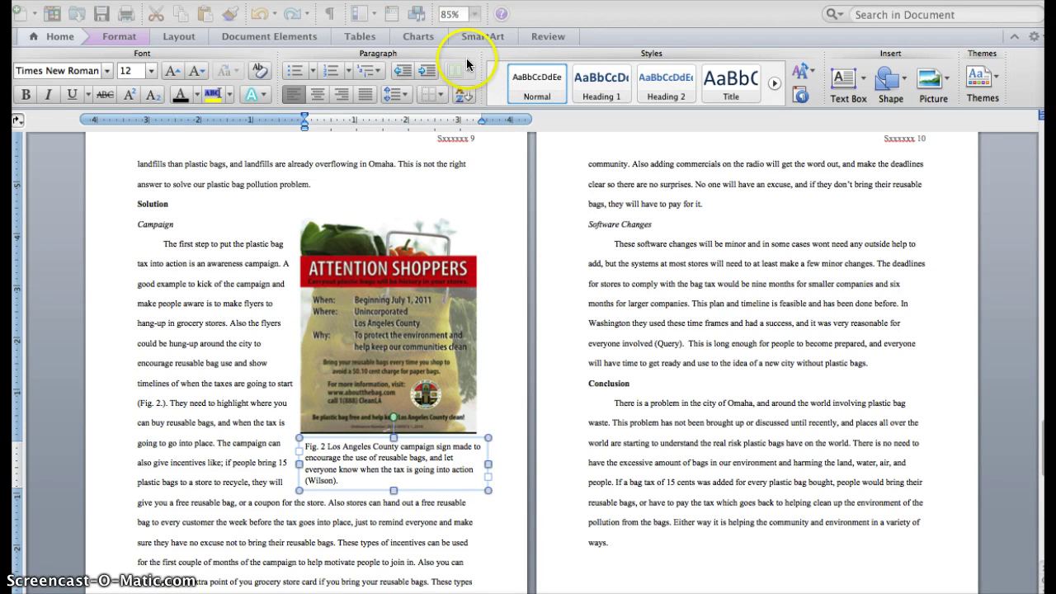
left_click(458, 14)
key("BackSpace")
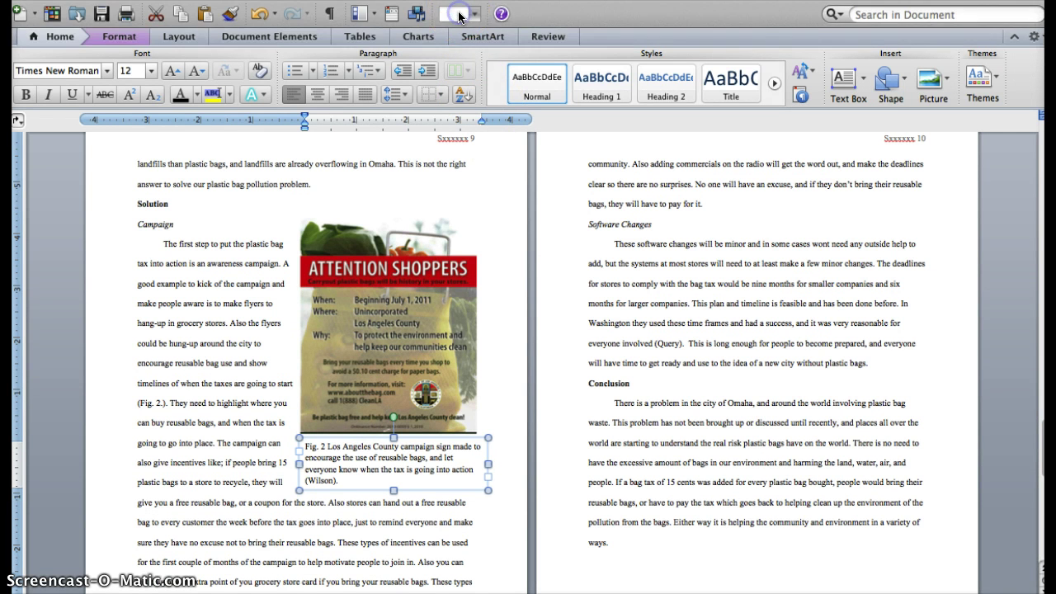
type("120")
key("Return")
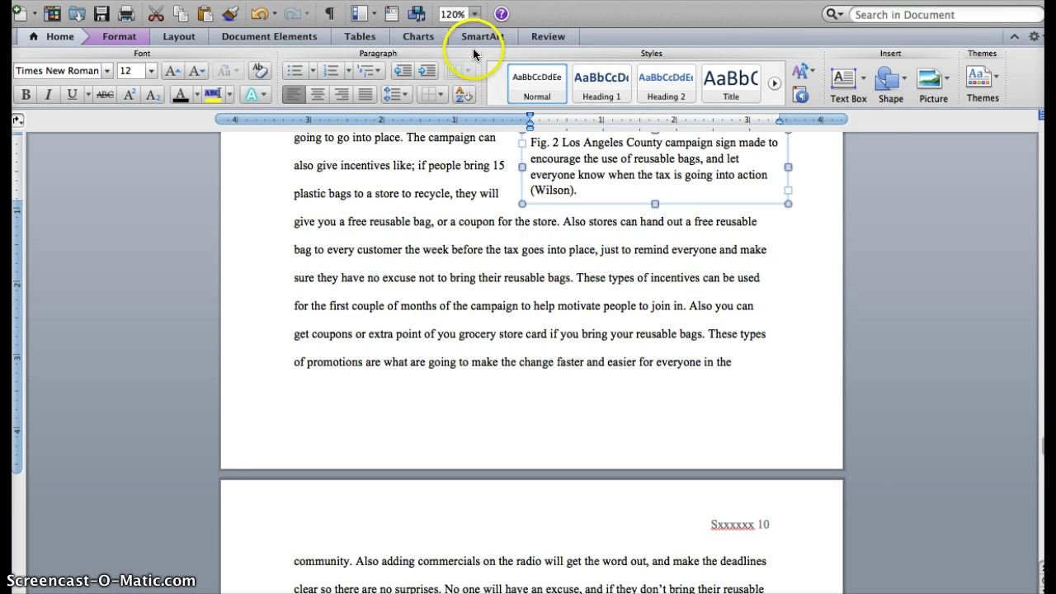
scroll(542, 254, "up", 5)
scroll(552, 259, "down", 1)
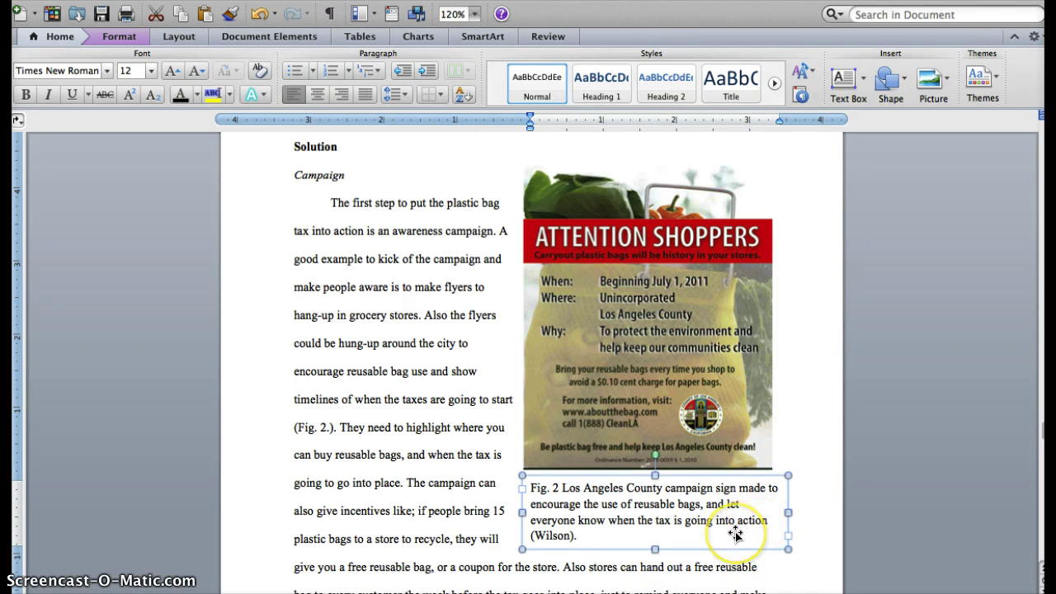
Step: Highlight the caption's opening word and source citation, and the matching "(Fig. 2.)" reference in the Campaign paragraph
double_click(570, 489)
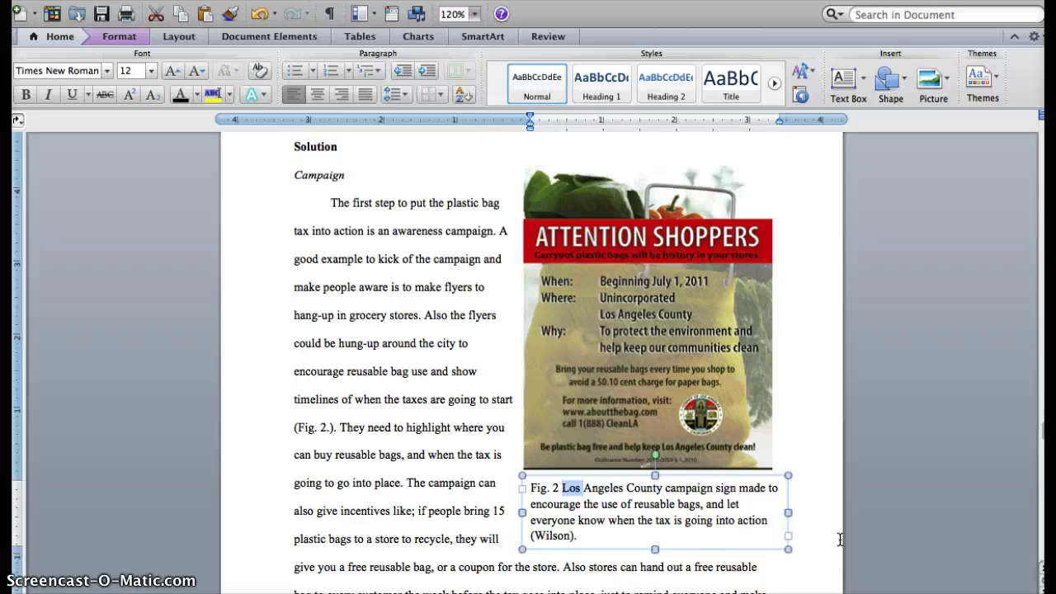
double_click(551, 535)
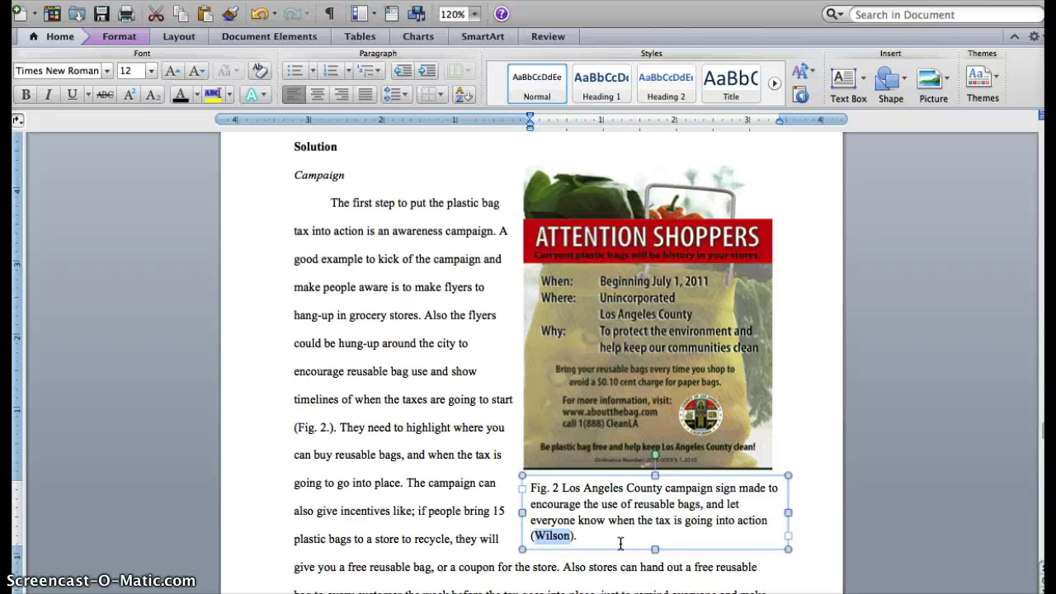
left_click(330, 427)
left_click_drag(330, 426, 293, 428)
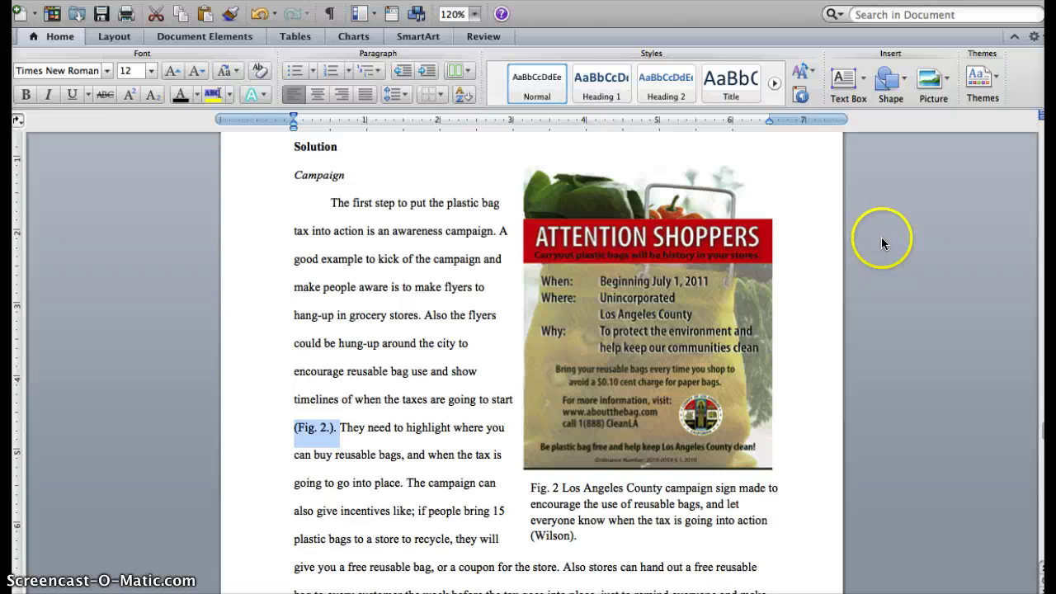
Step: Delete the flyer picture and its caption text box from the Campaign section
left_click(732, 266)
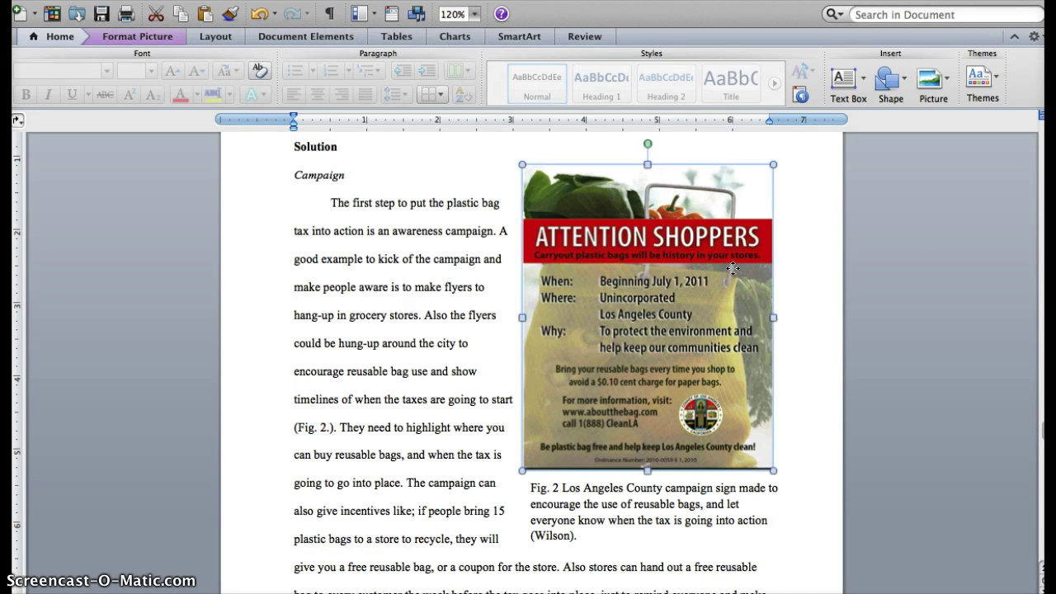
key("Delete")
left_click(632, 519)
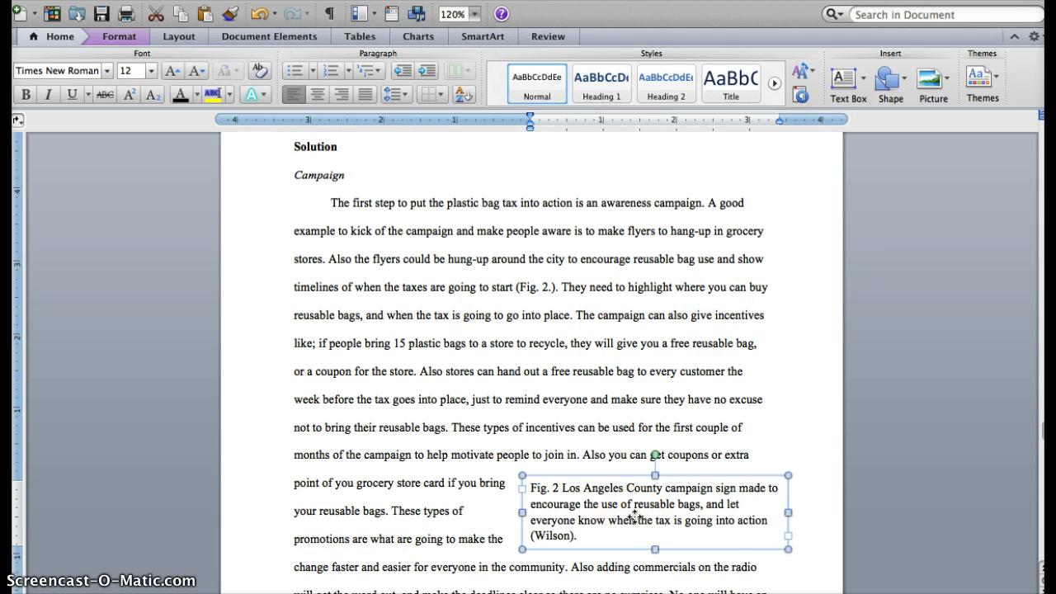
key("Delete")
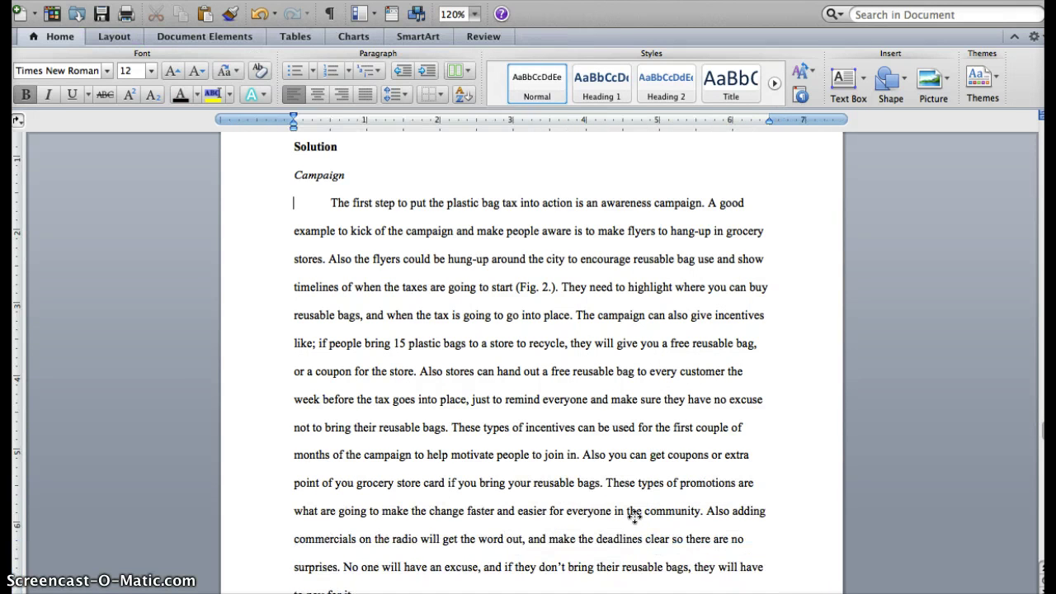
Step: Highlight the Campaign sentence about hanging flyers around the city that ends with the "(Fig. 2.)" reference
left_click(681, 513)
left_click(681, 513)
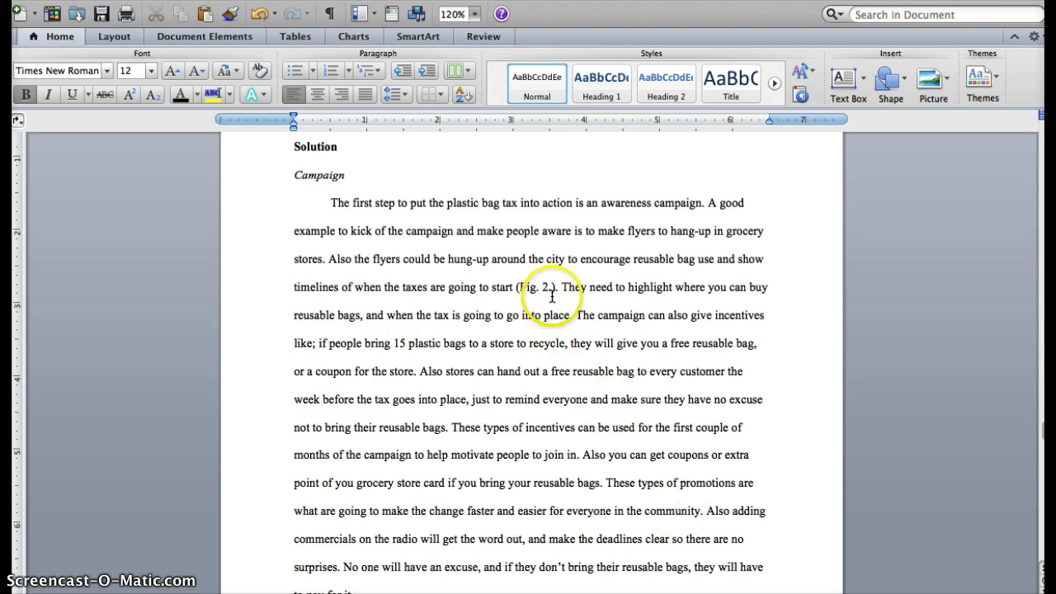
left_click_drag(552, 296, 336, 260)
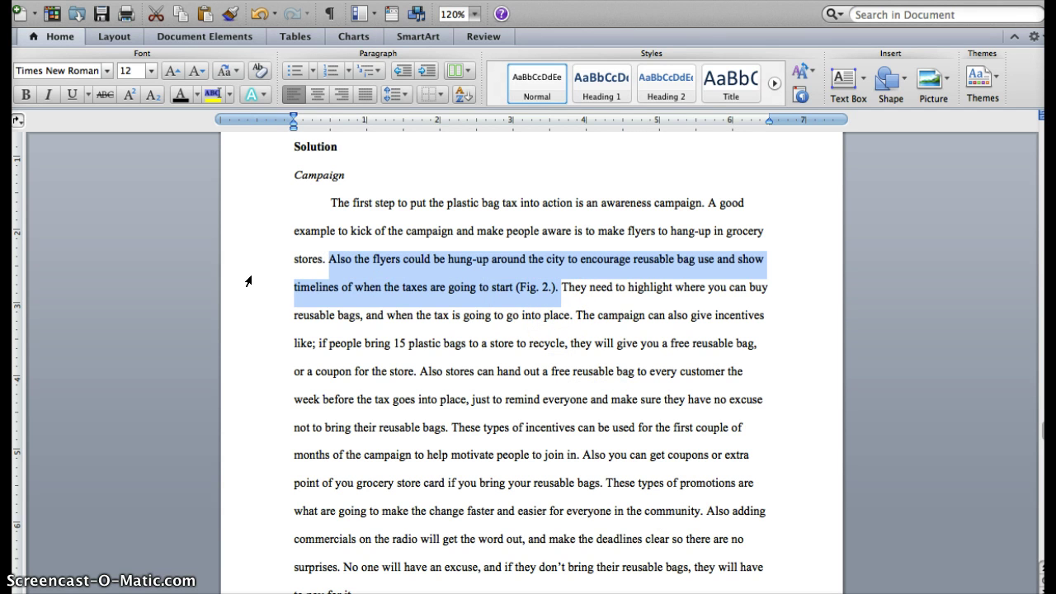
left_click_drag(248, 281, 408, 162)
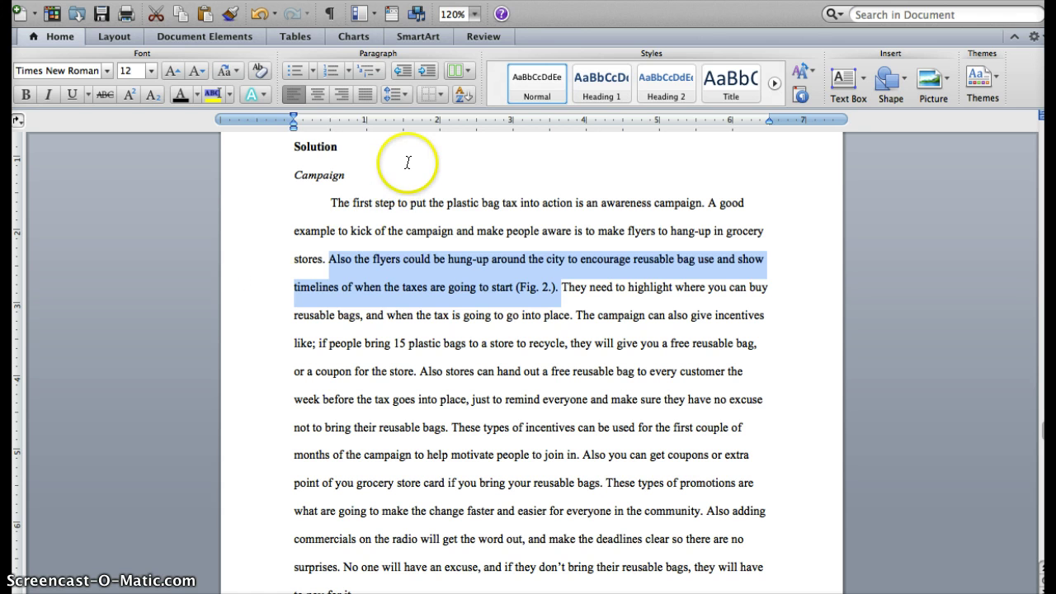
Step: Insert "Shopping Campaign Picture.png" from the "Video for Inserting Images" folder after the Solution heading
left_click(408, 163)
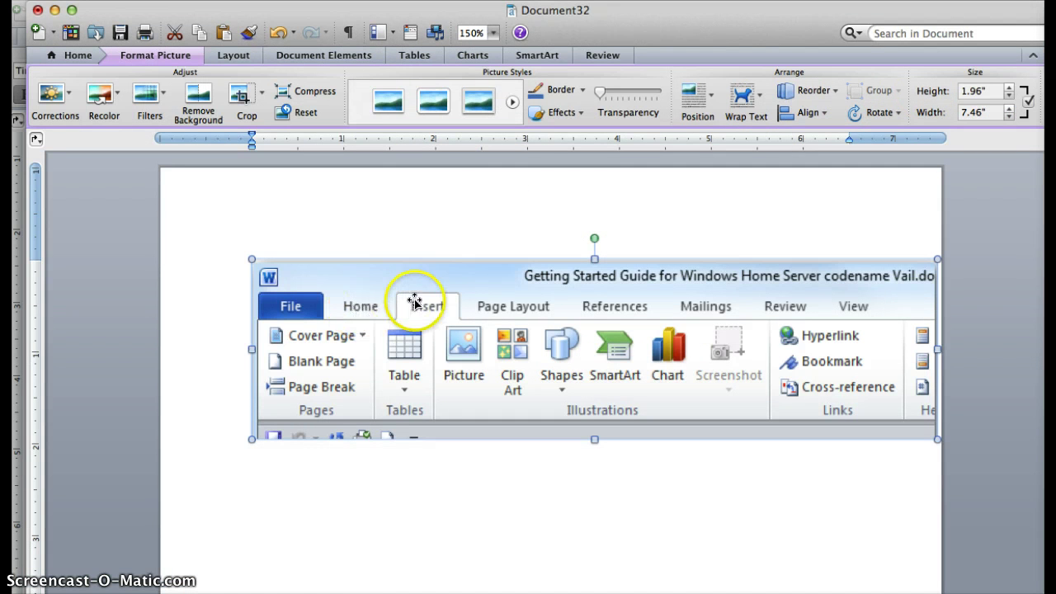
left_click(462, 348)
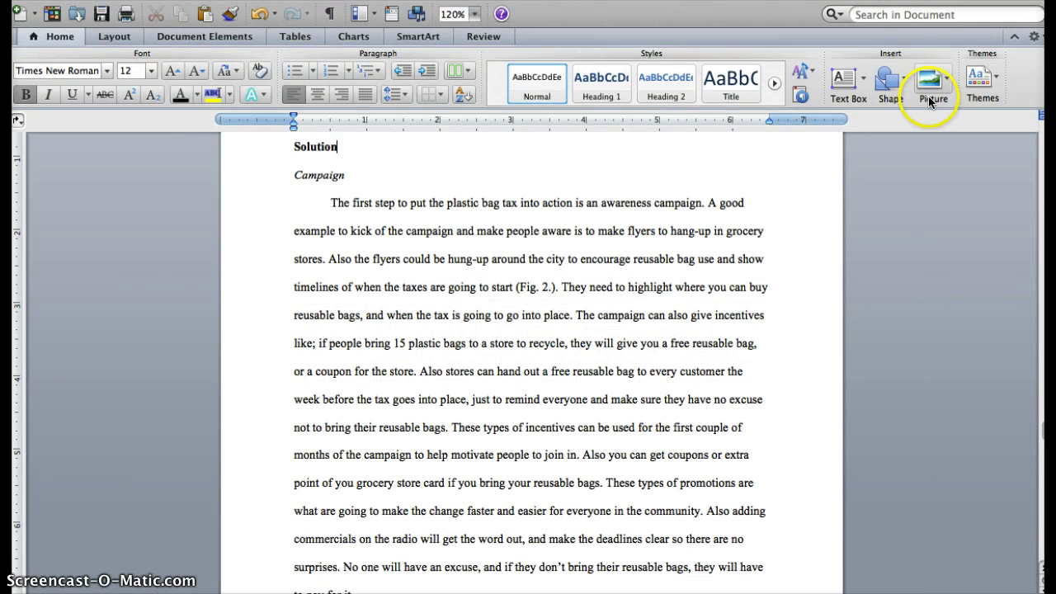
left_click(928, 98)
left_click(940, 129)
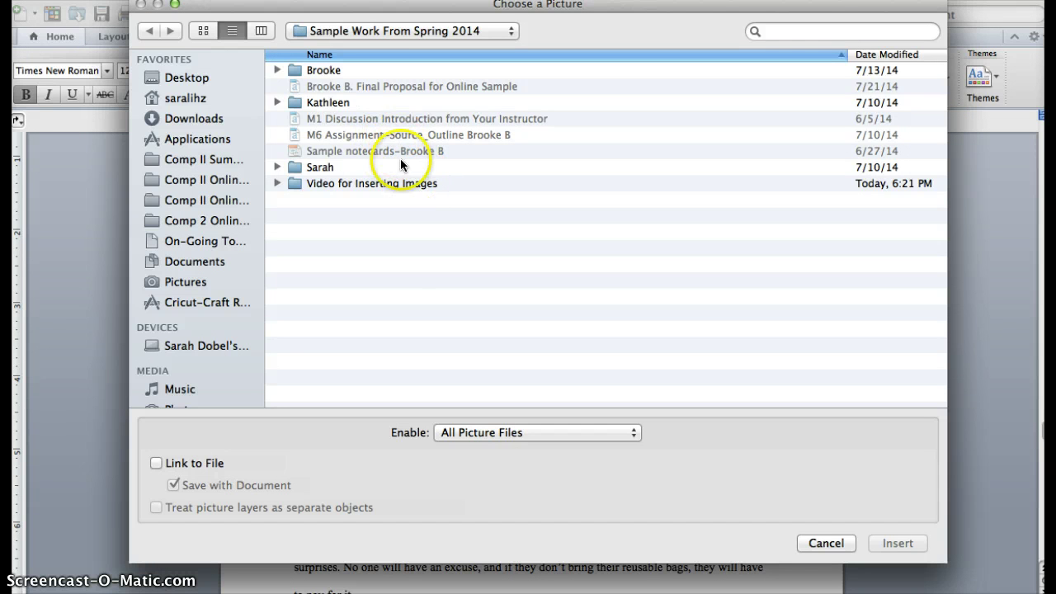
double_click(400, 183)
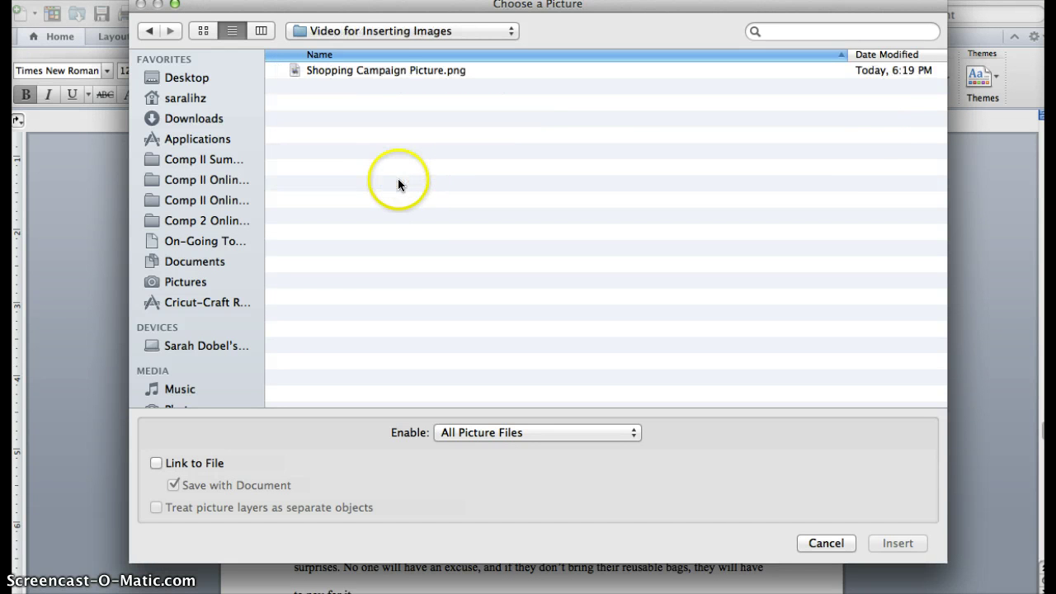
double_click(407, 73)
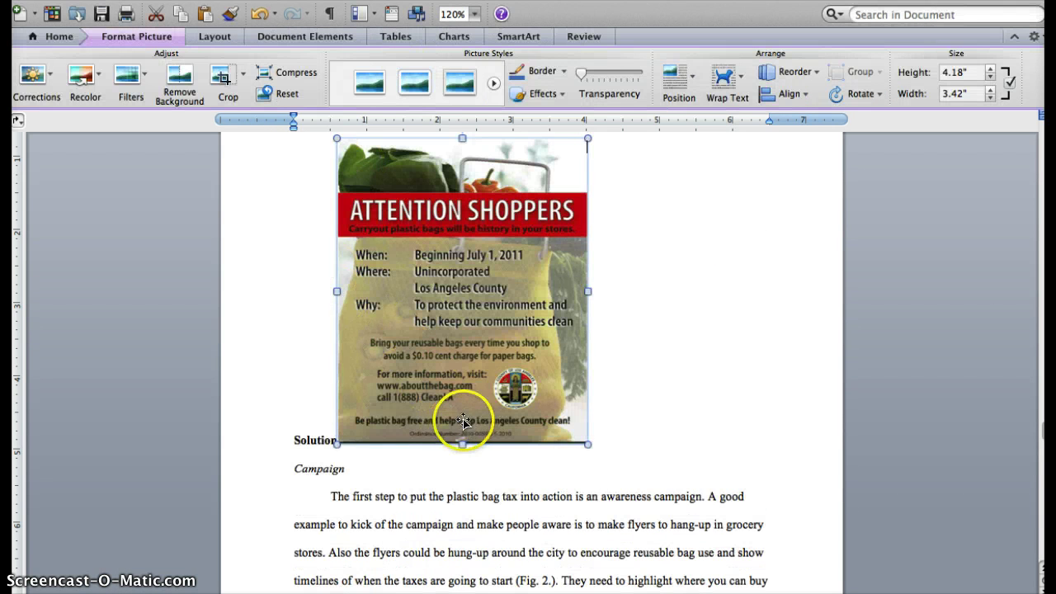
Step: Move the flyer picture into the first Campaign paragraph and set its text wrapping to Square
left_click_drag(513, 372, 505, 523)
left_click_drag(627, 401, 428, 388)
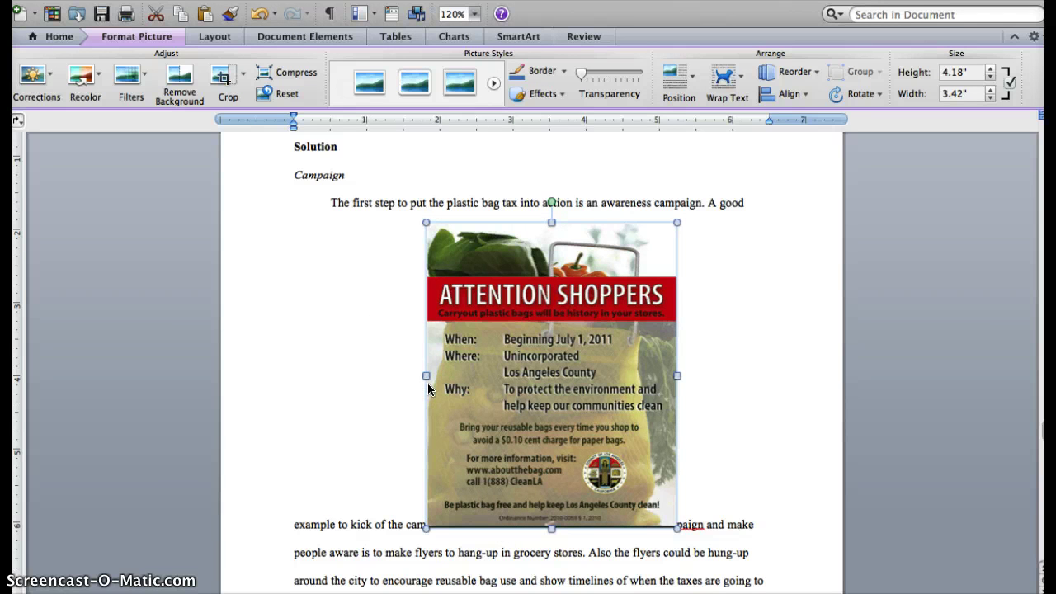
left_click(741, 81)
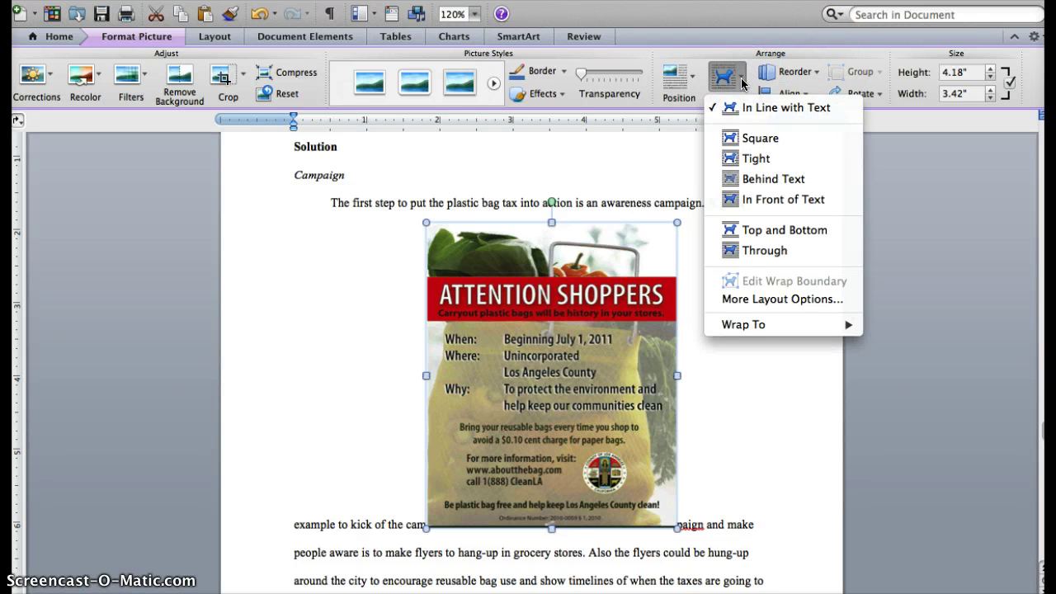
left_click(757, 144)
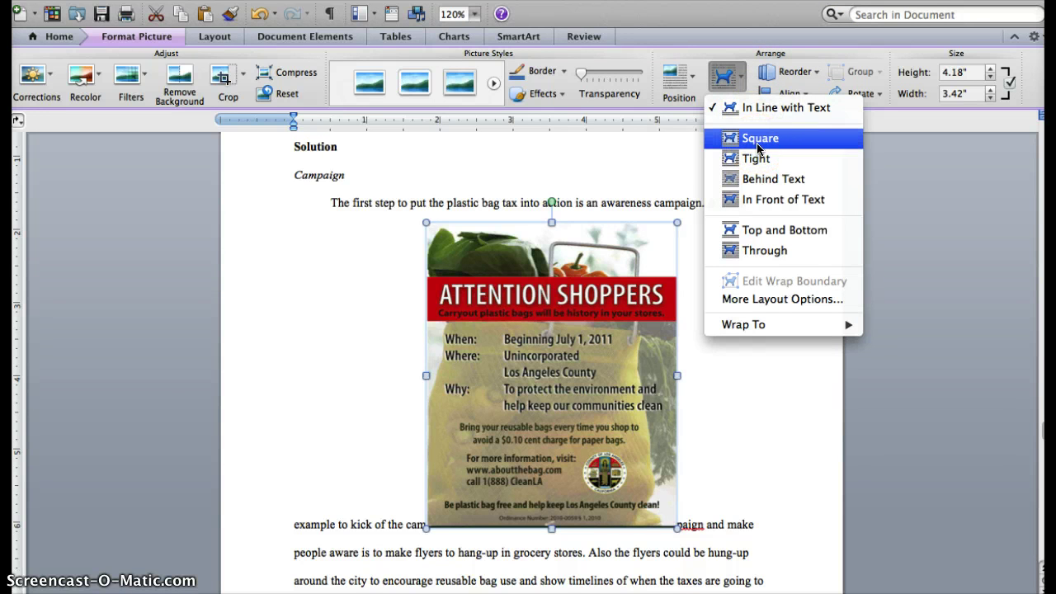
left_click(757, 146)
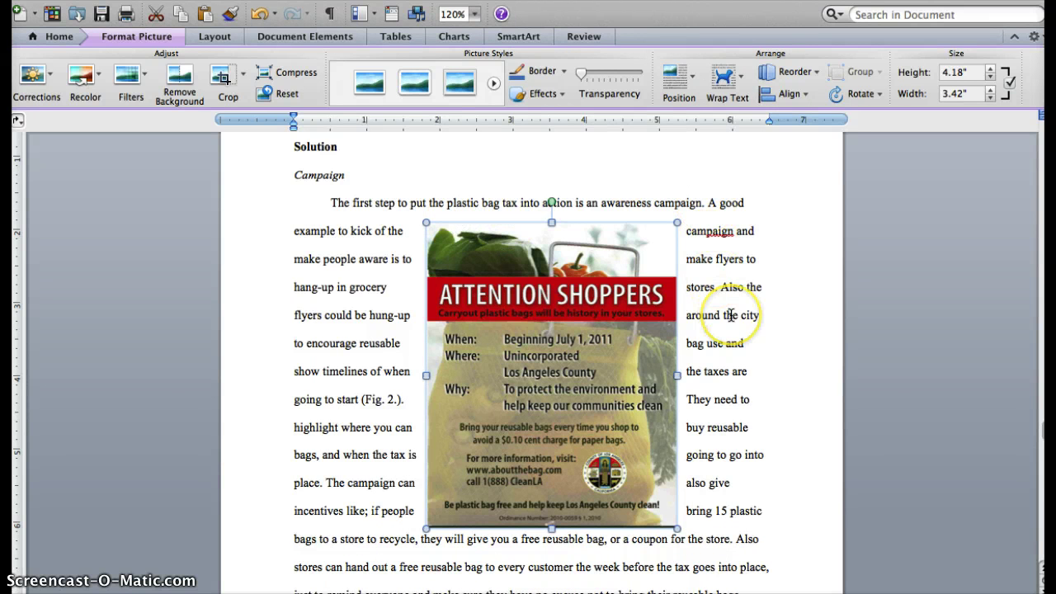
Step: Reposition the flyer against the page's right margin, beside the Campaign paragraph, so the text runs along its left side
scroll(730, 315, "down", 10)
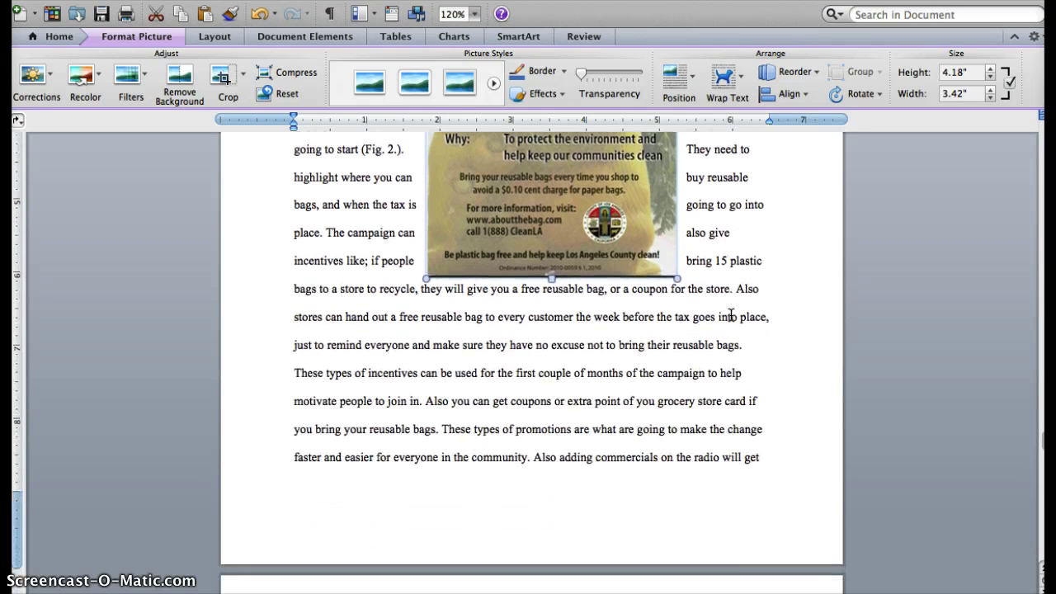
scroll(730, 316, "up", 10)
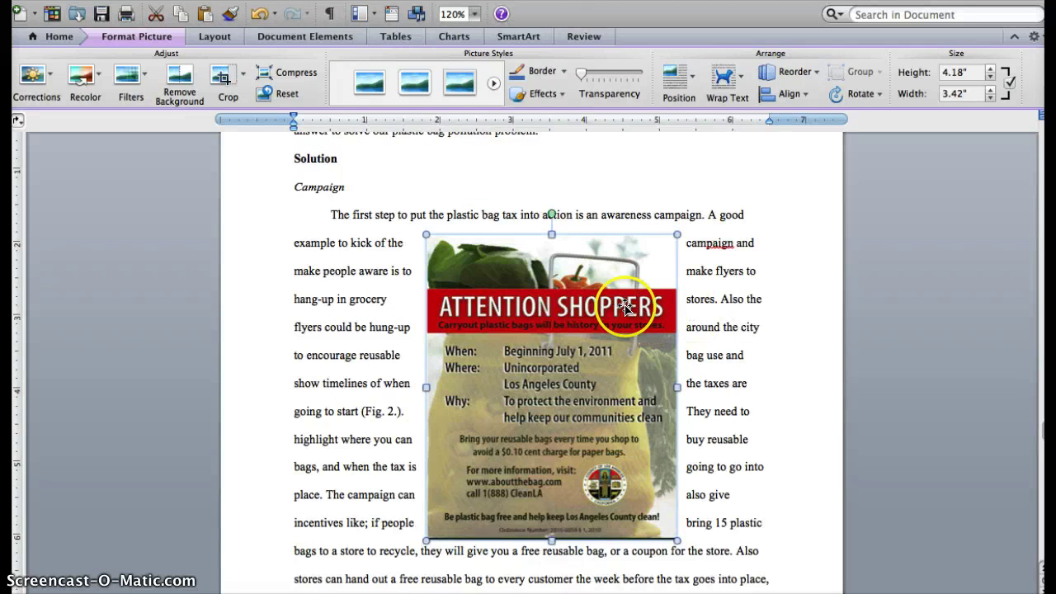
left_click_drag(617, 296, 722, 256)
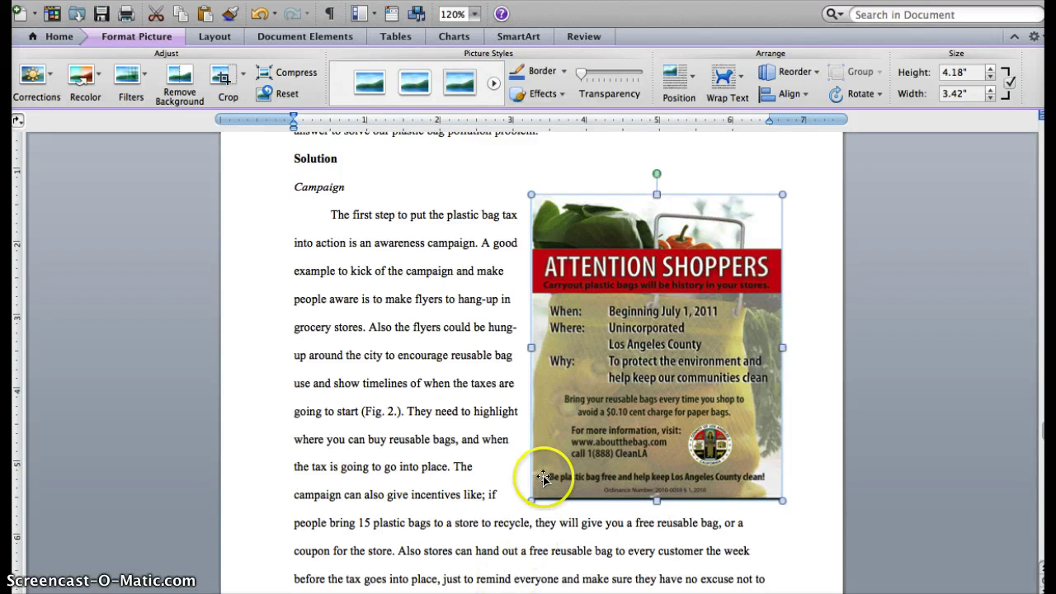
Step: Draw a horizontal text box directly below the flyer, matching the picture's width
scroll(543, 477, "down", 1)
scroll(543, 477, "down", 1)
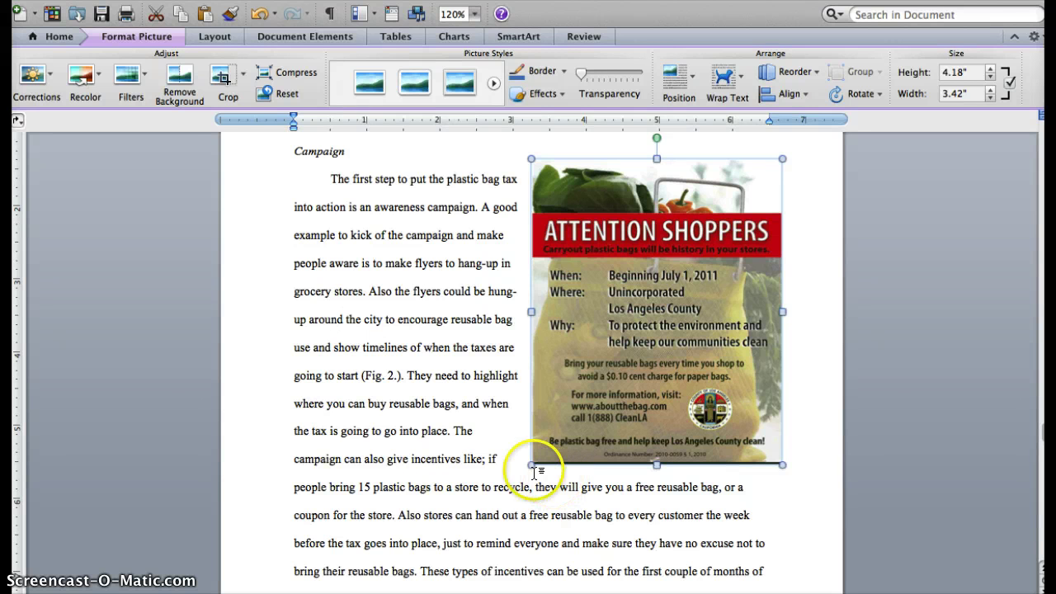
left_click(56, 37)
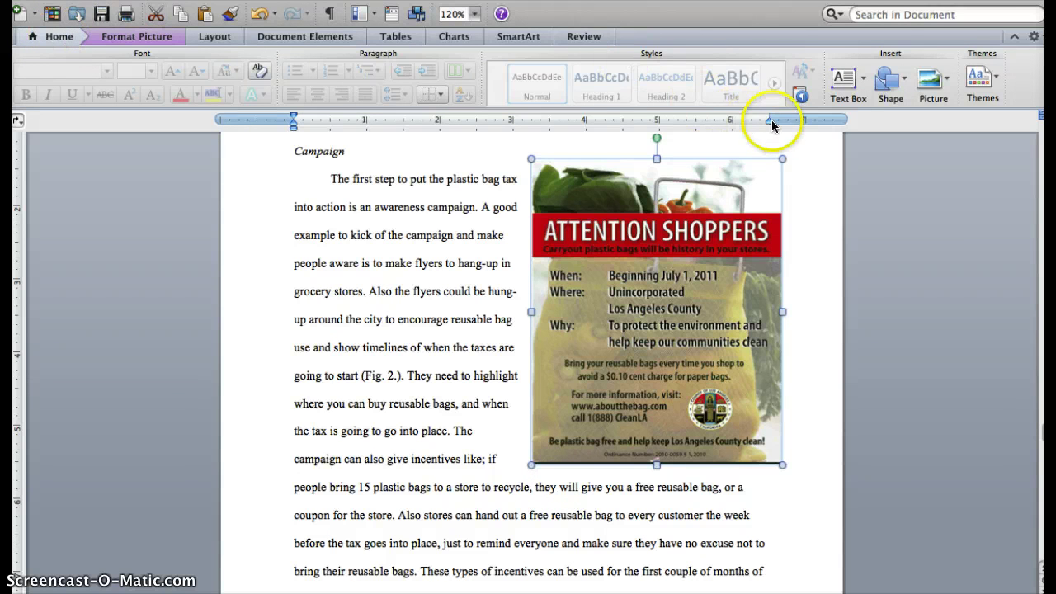
left_click(864, 82)
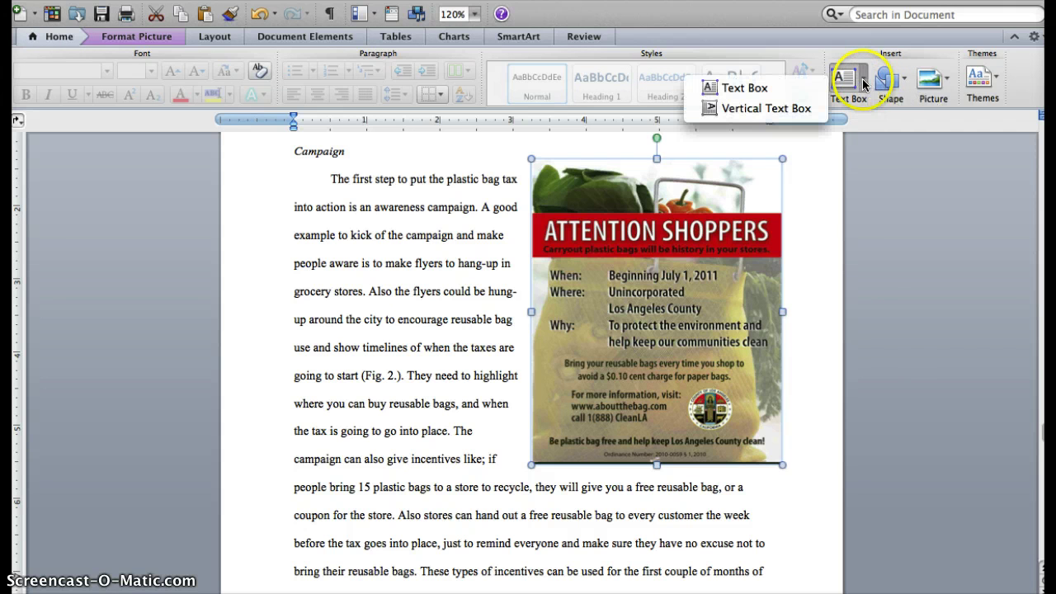
left_click(813, 97)
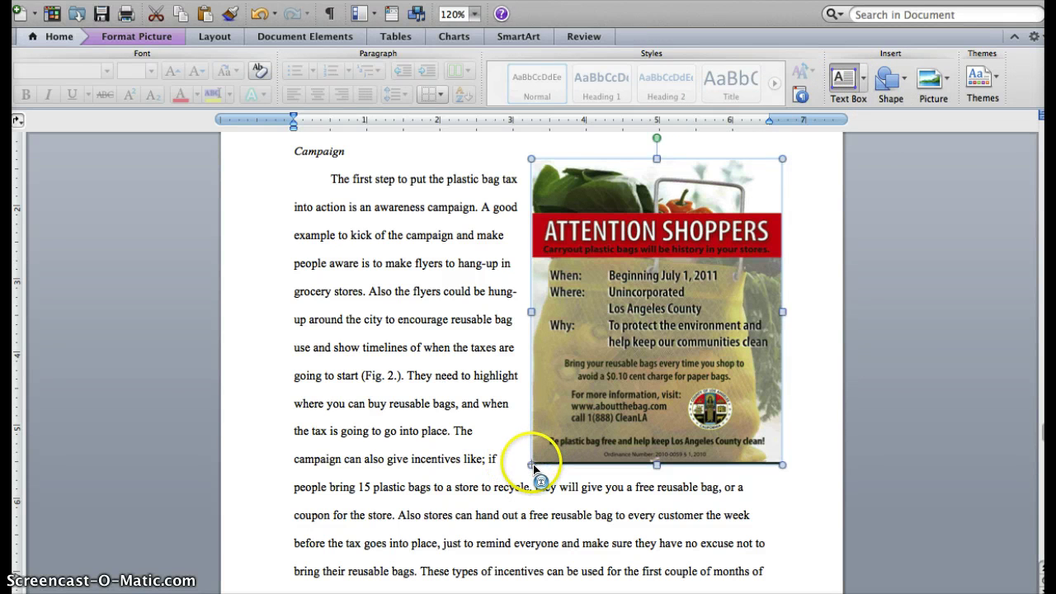
left_click_drag(534, 468, 781, 535)
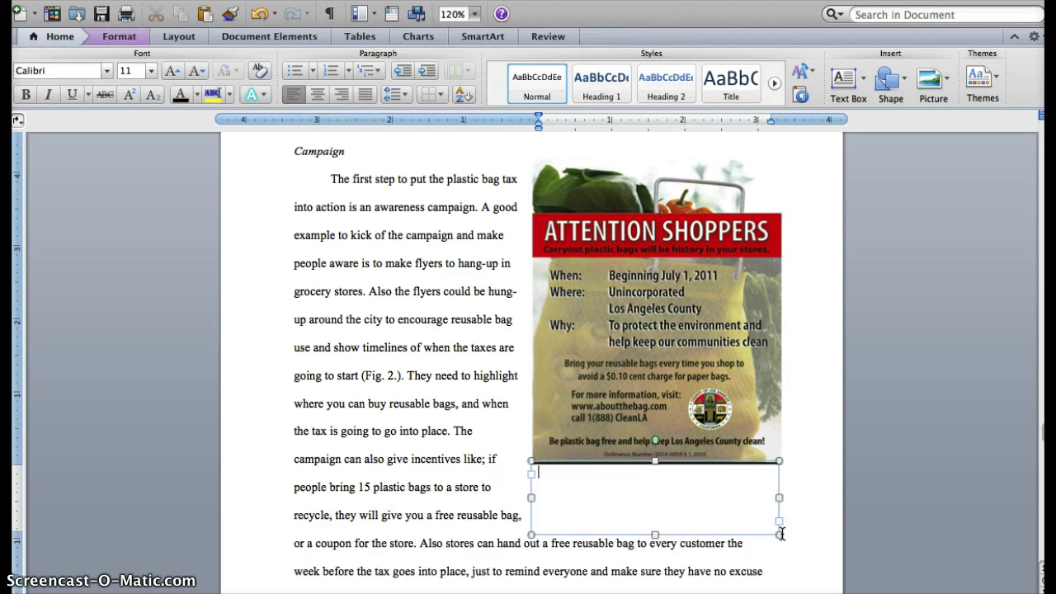
Step: Enter caption "Fig. 2. Los Angeles County campaign sign made to encourage the use of reusable bags, and let everyone know when the tax is going into action"
left_click(866, 549)
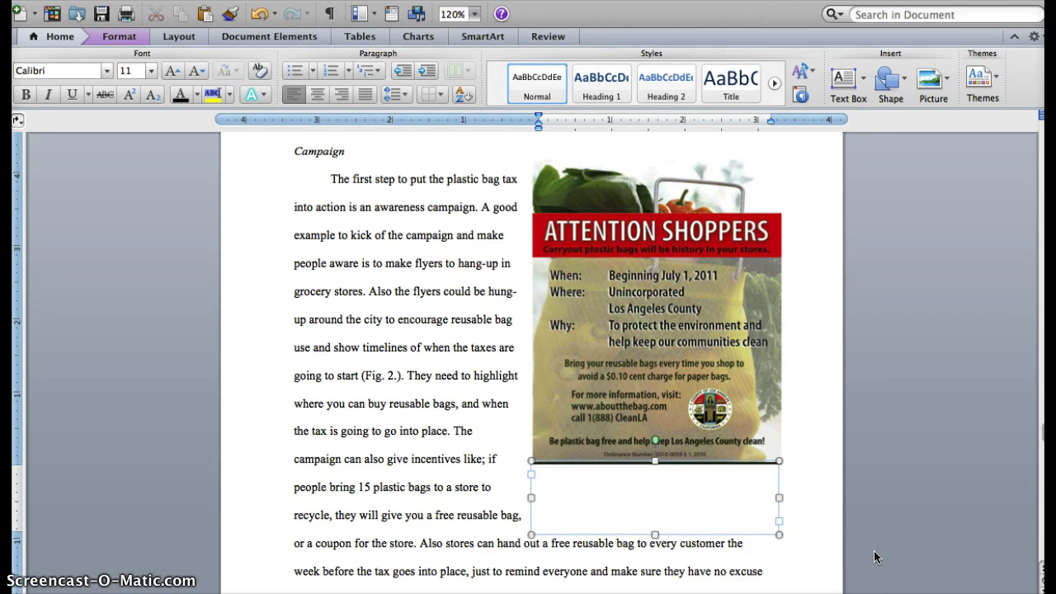
left_click(871, 555)
left_click(680, 478)
type("Fig. 2.")
type("Los Angeles County campaign sign made to encourage the use of reusable bags, and let everyone know when the tax is going into action")
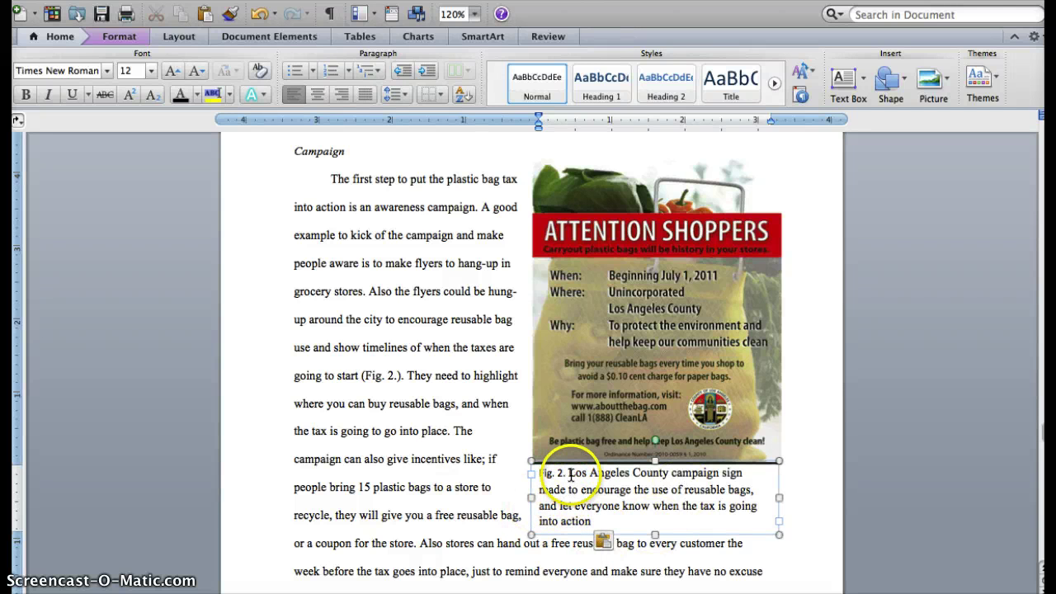
Step: Change the font of the entire Fig. 2 caption to Times New Roman
left_click_drag(539, 473, 622, 539)
key("super+c")
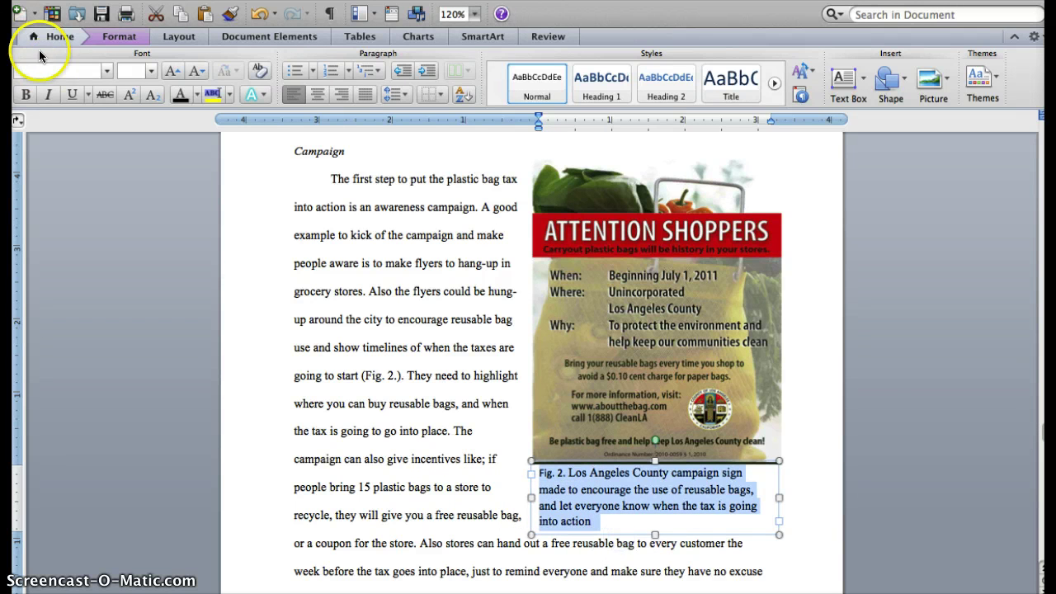
left_click(55, 71)
type("Times New Roman")
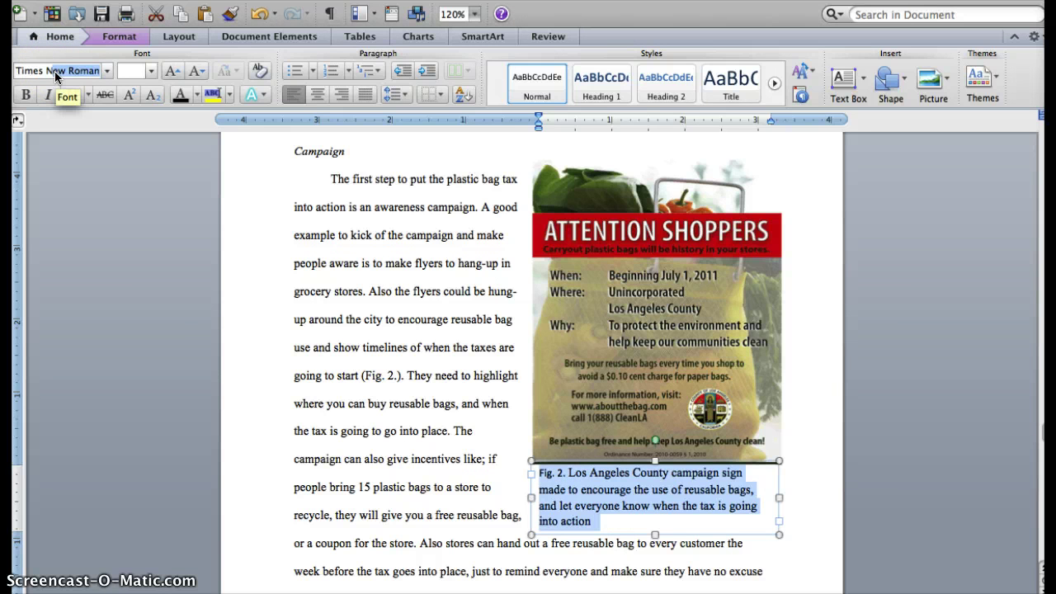
key("Return")
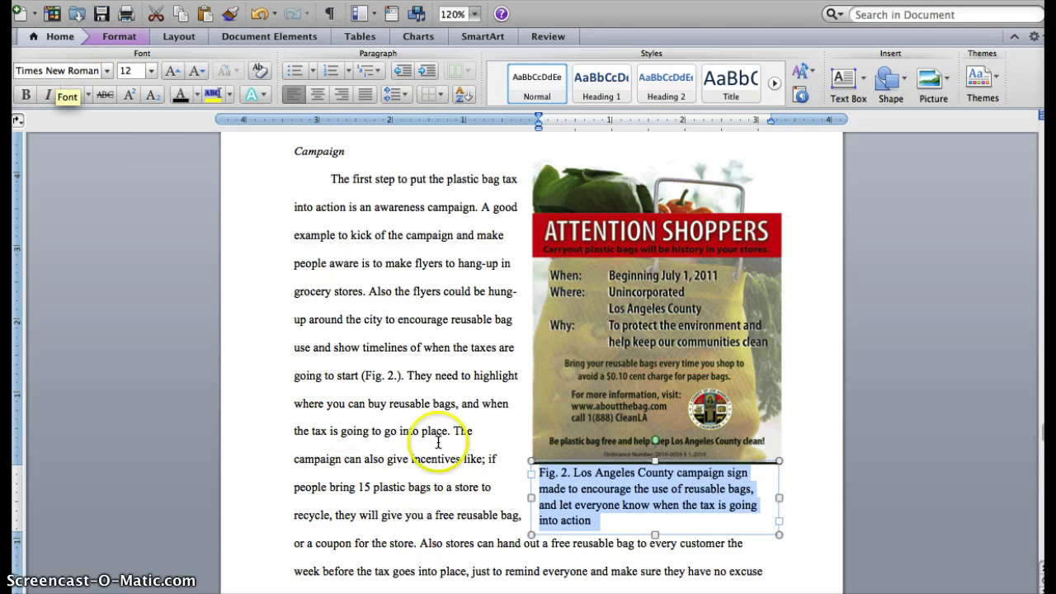
Step: Finish the Fig. 2 caption with the author's surname cited in parentheses, followed by a period
left_click(612, 523)
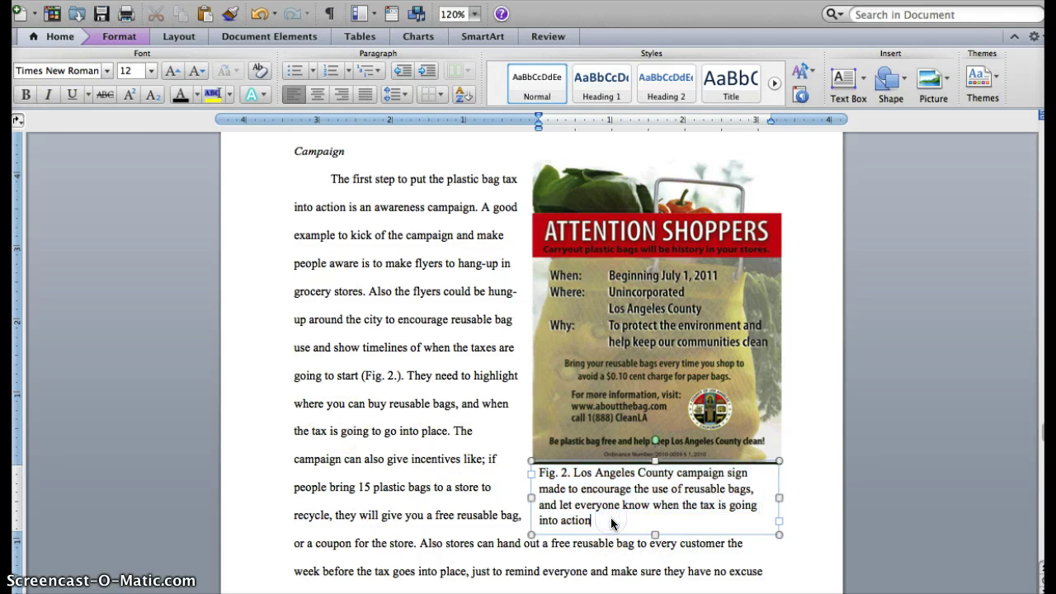
type("(Wilson).")
left_click(806, 537)
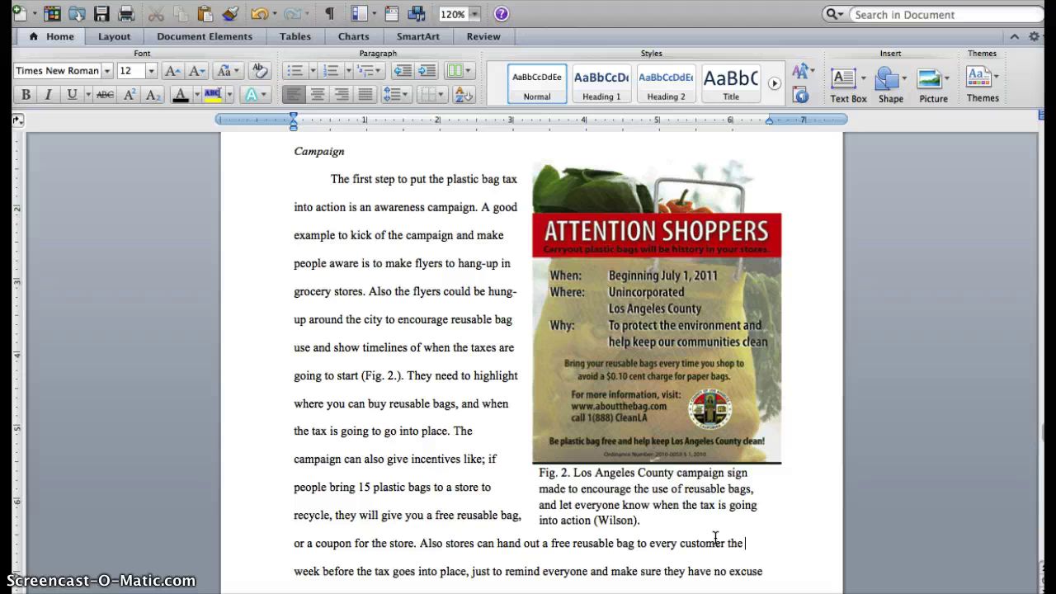
Step: Delete the caption text box and draw a plain rectangle about 3.5" wide and 1.13" high in its place below the flyer
left_click(614, 491)
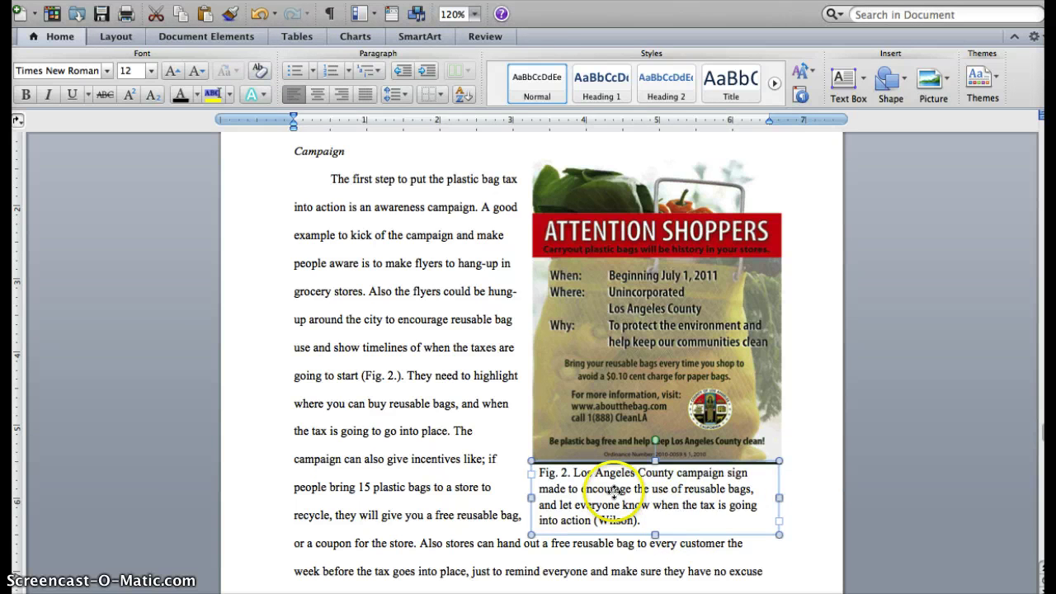
key("Delete")
left_click(891, 76)
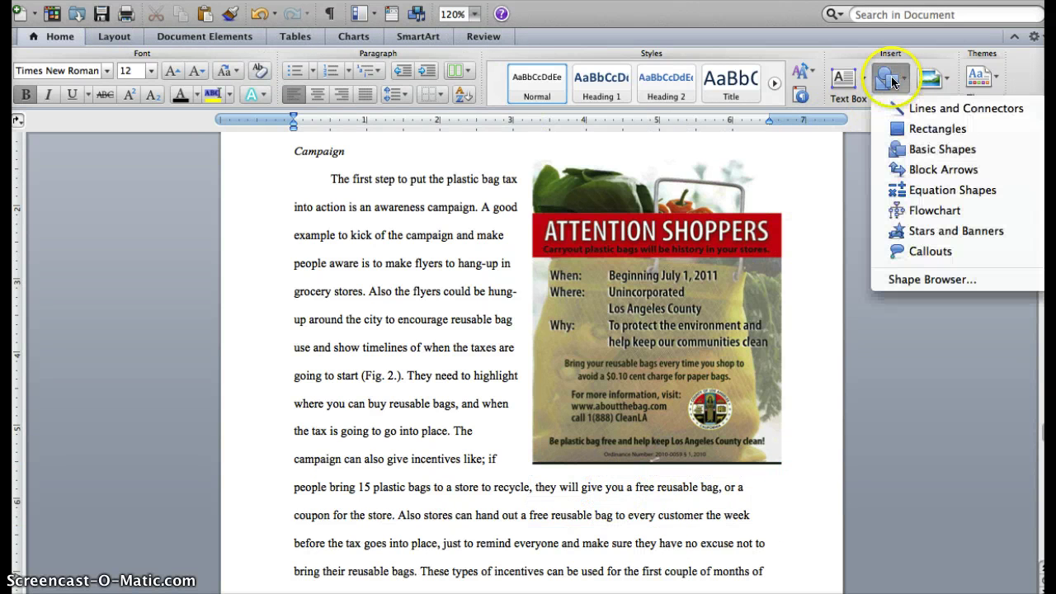
mouse_move(919, 130)
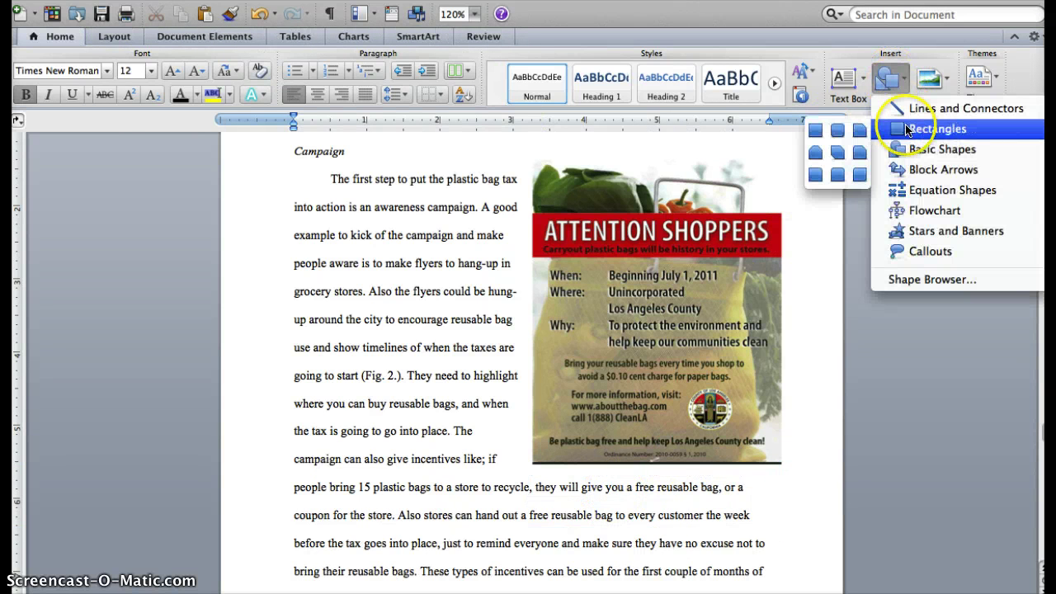
left_click(815, 132)
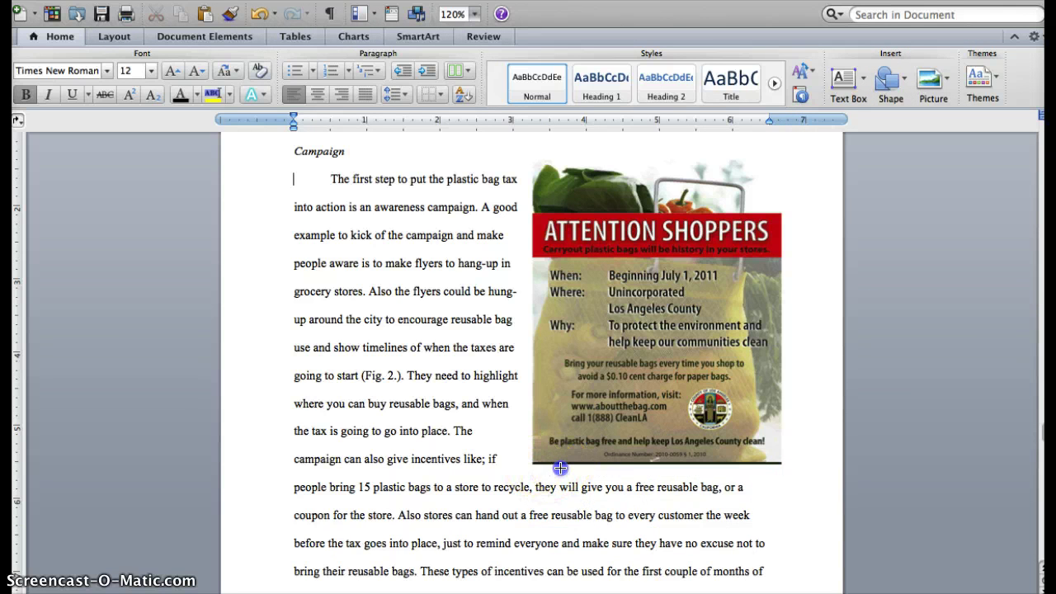
left_click_drag(532, 462, 785, 542)
left_click(773, 544)
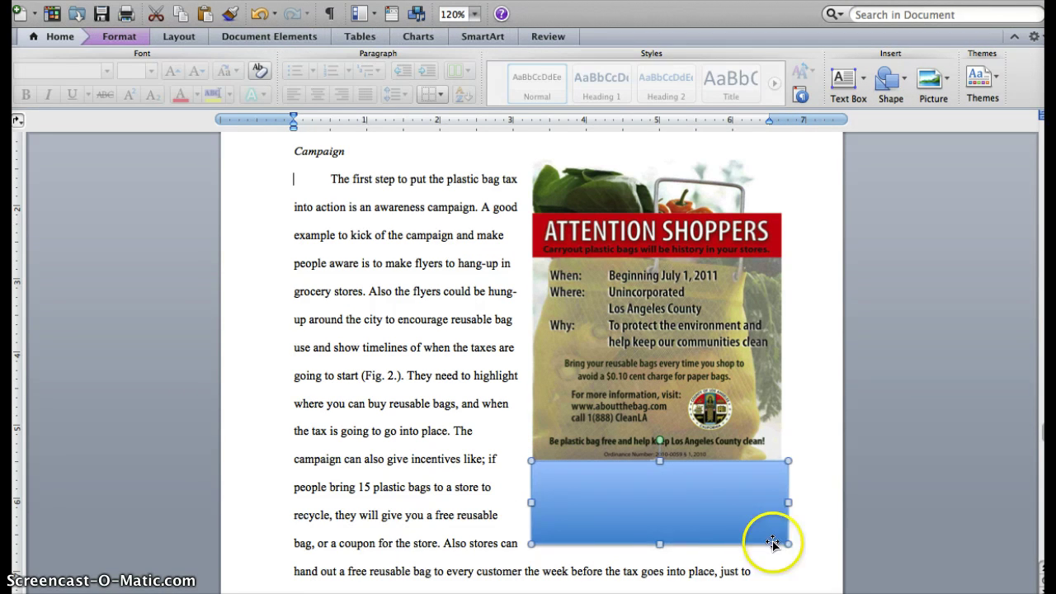
Step: Add text to the rectangle: "Fig. 2", the same Los Angeles County campaign sign caption, and the author's surname cited in parentheses with a period
left_click(652, 495)
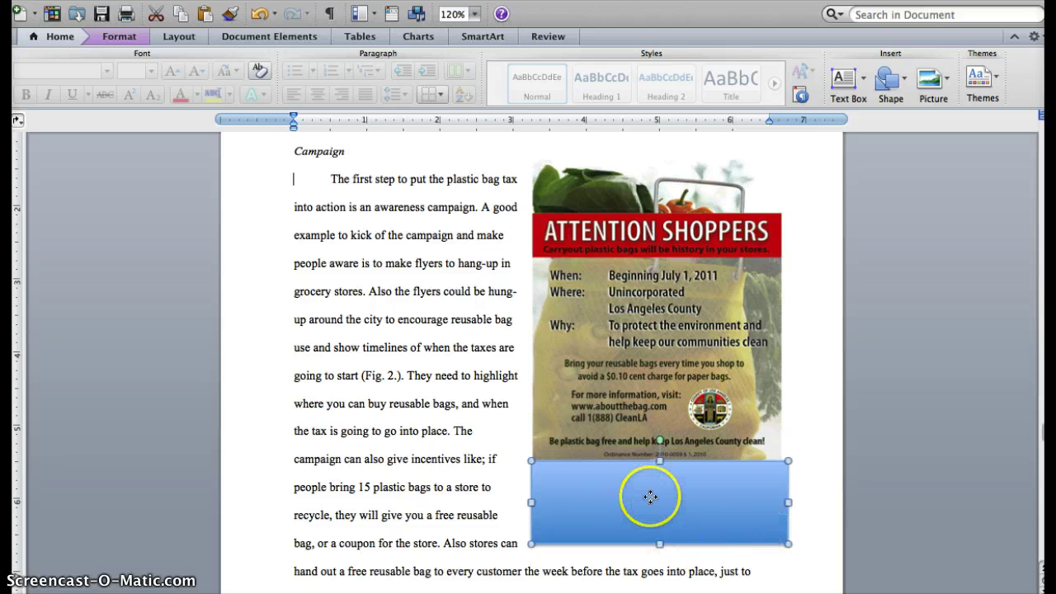
right_click(651, 497)
left_click(594, 508)
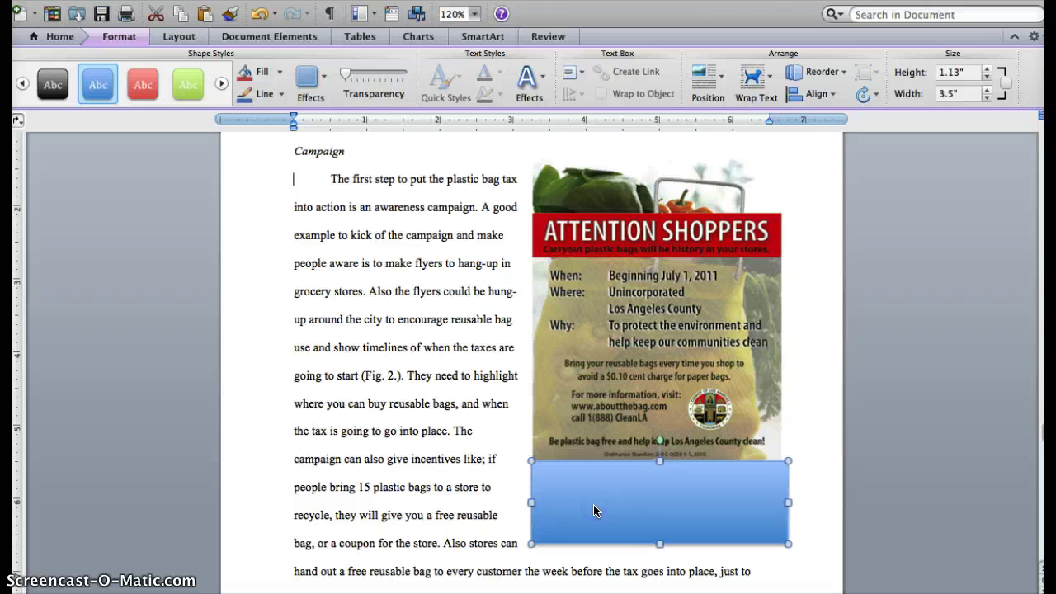
right_click(593, 504)
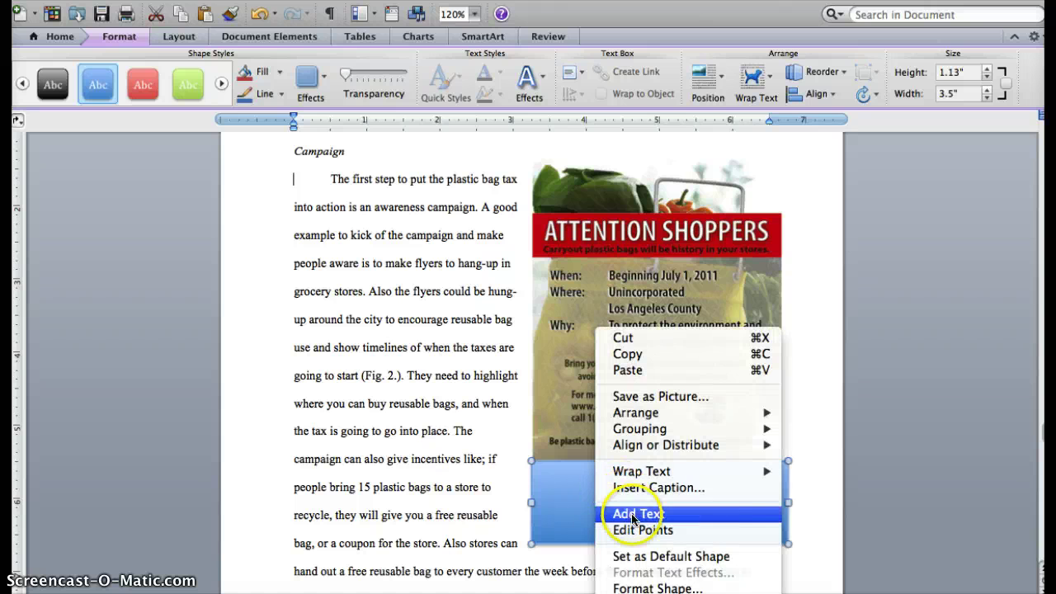
left_click(634, 515)
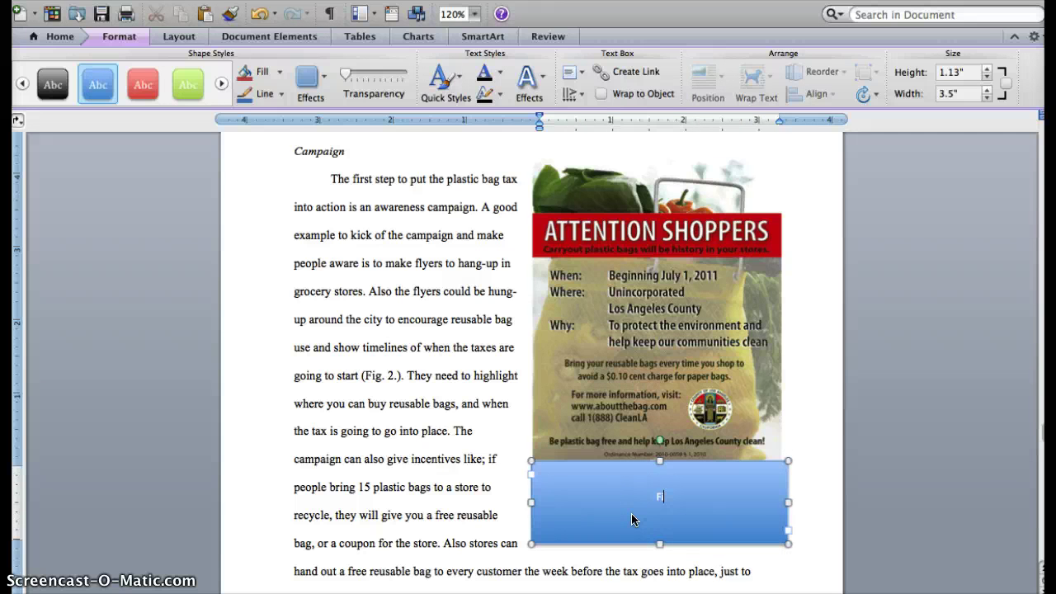
type("Fig. 2")
key("super+v")
key("Return")
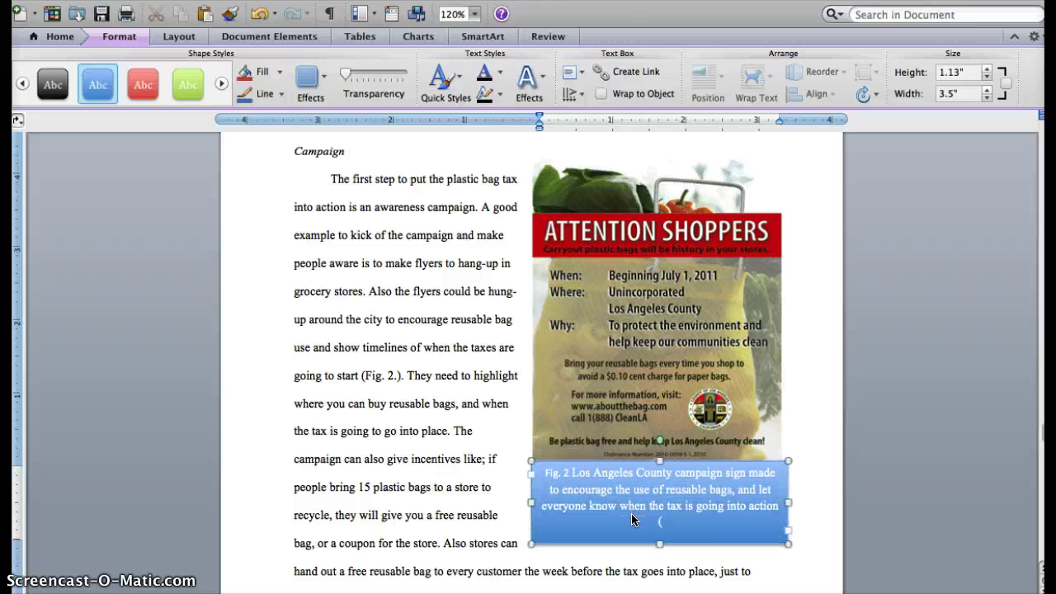
type("(Wilson).")
Step: Color all of the caption text in the rectangle black and align it left
key("super+a")
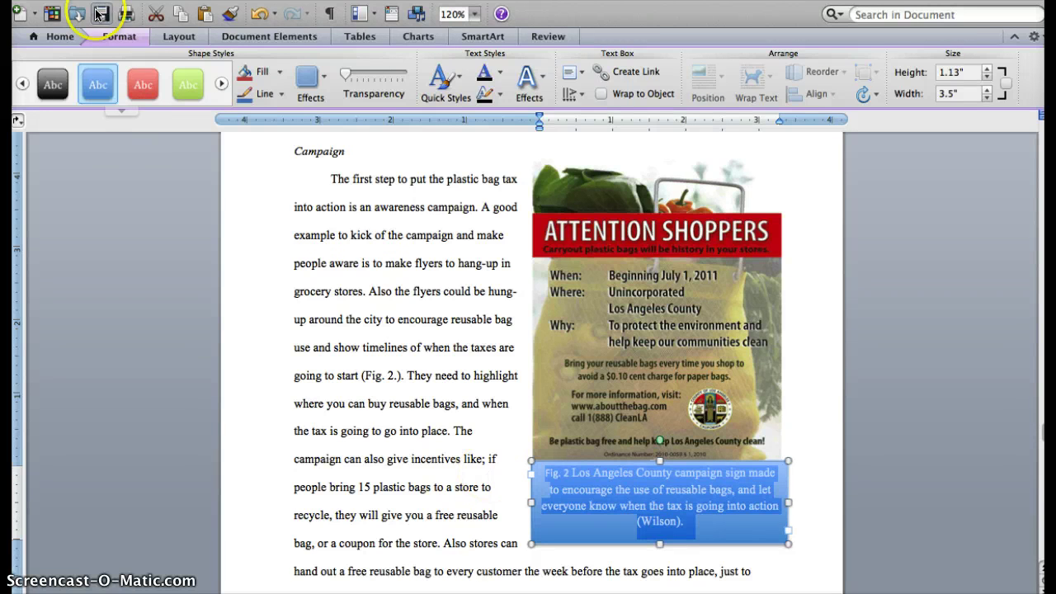
left_click(53, 36)
left_click(179, 94)
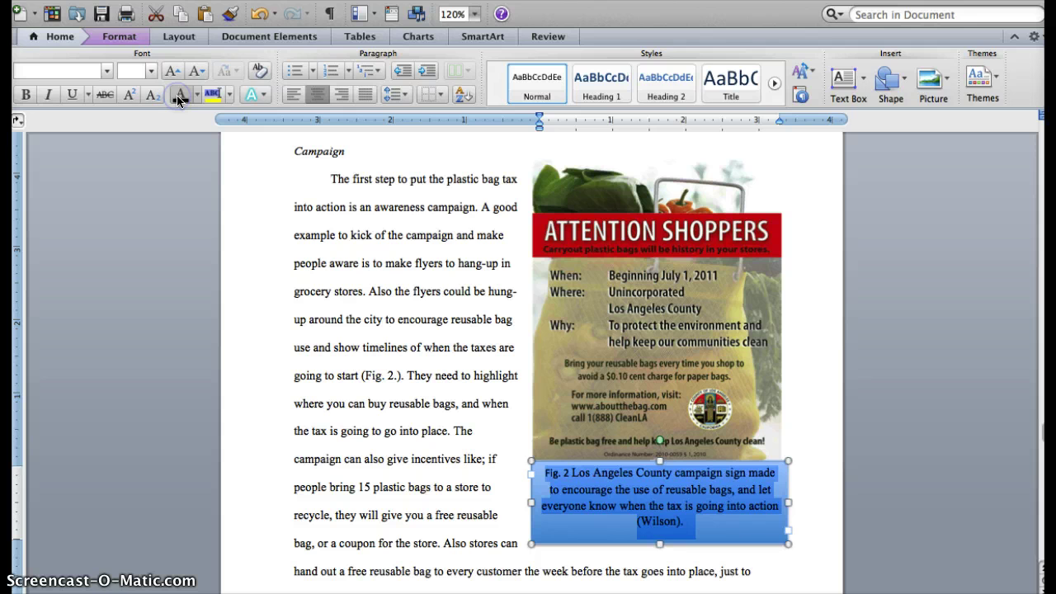
left_click(287, 95)
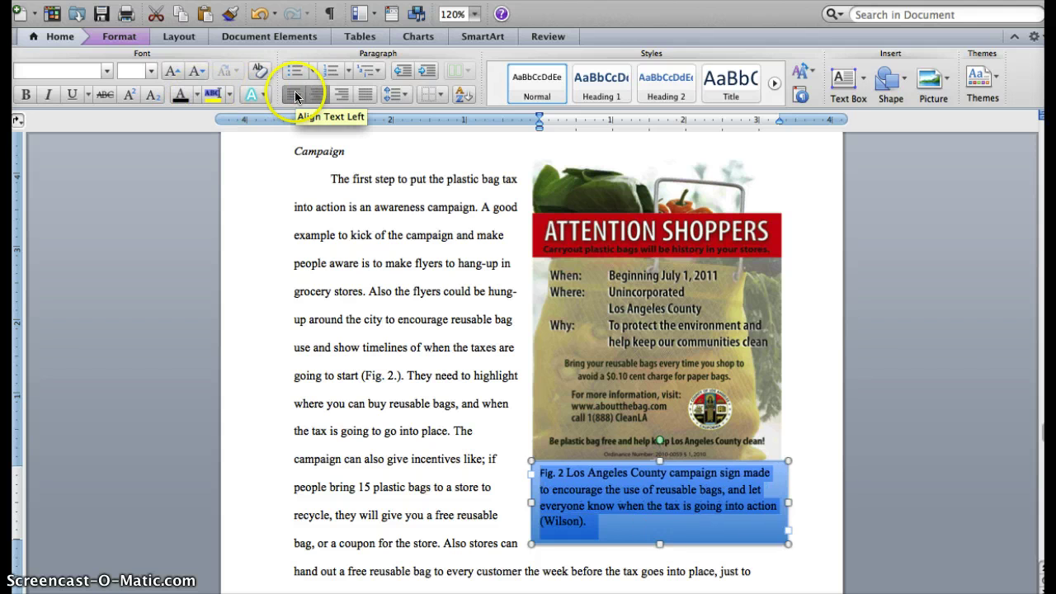
Step: Set the font of the rectangle's whole caption to Times New Roman
left_click(68, 71)
type("Times New Roman")
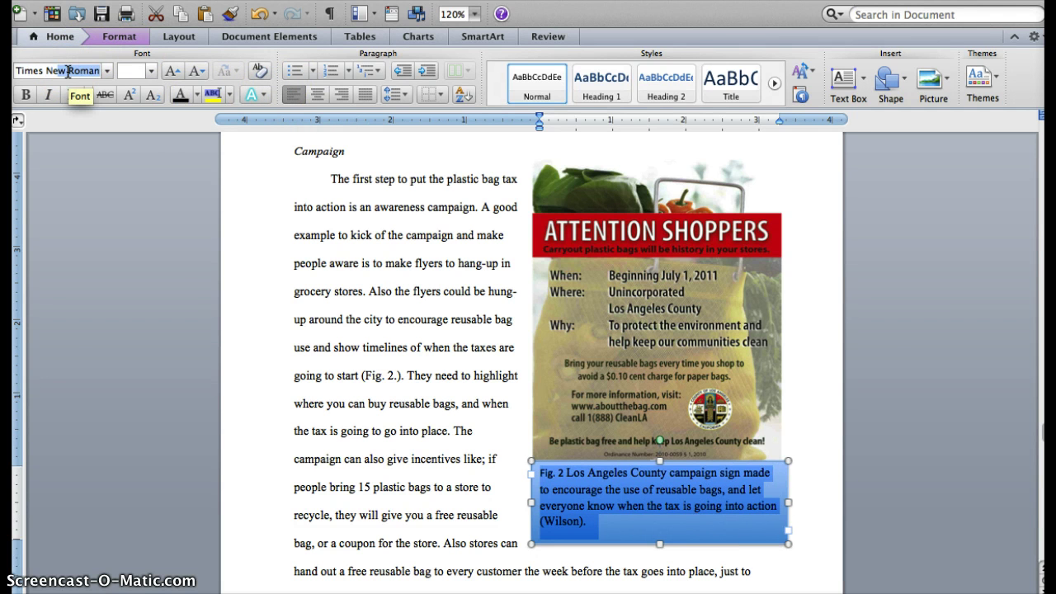
key("Return")
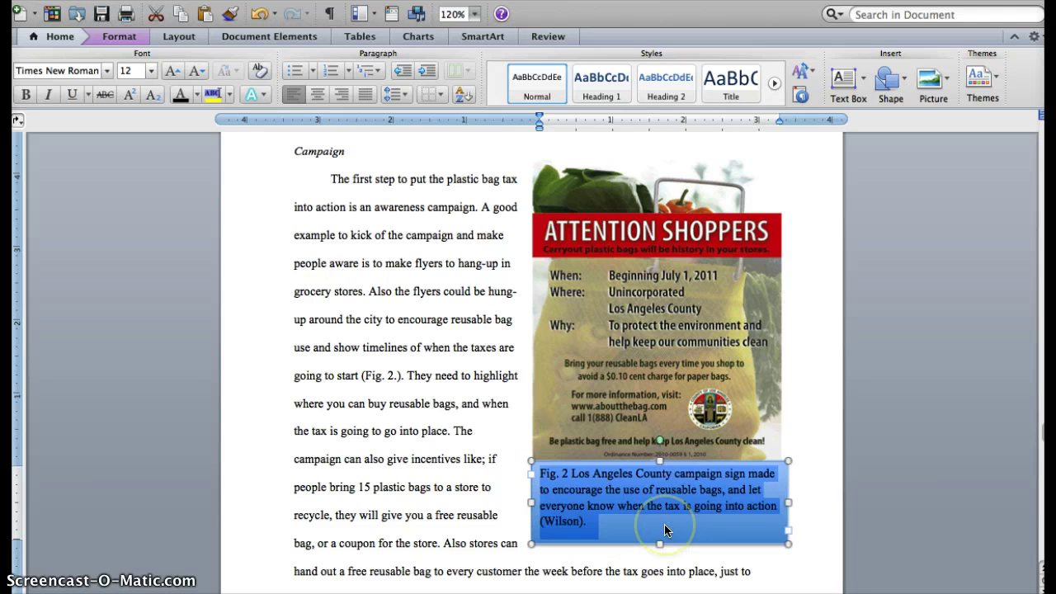
Step: Format the caption rectangle with No Line and No Fill so only its text shows beneath the flyer
right_click(664, 524)
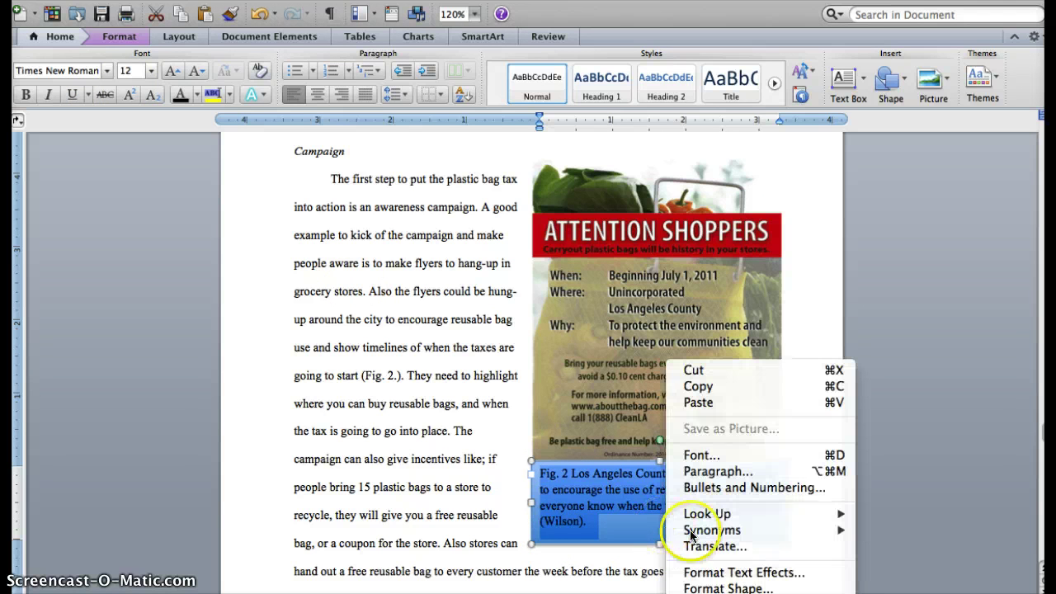
left_click(732, 588)
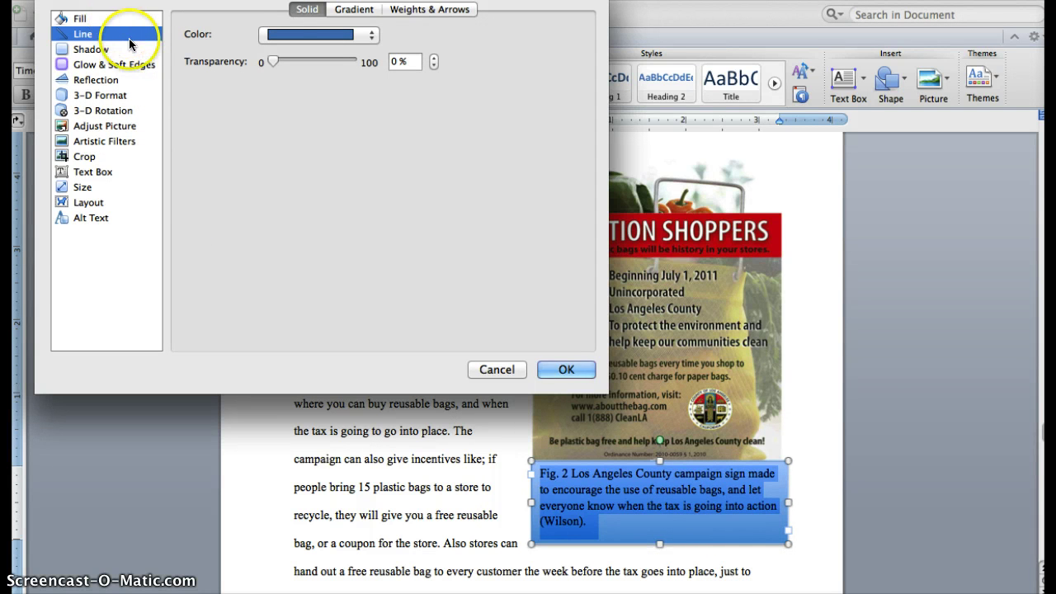
left_click(364, 38)
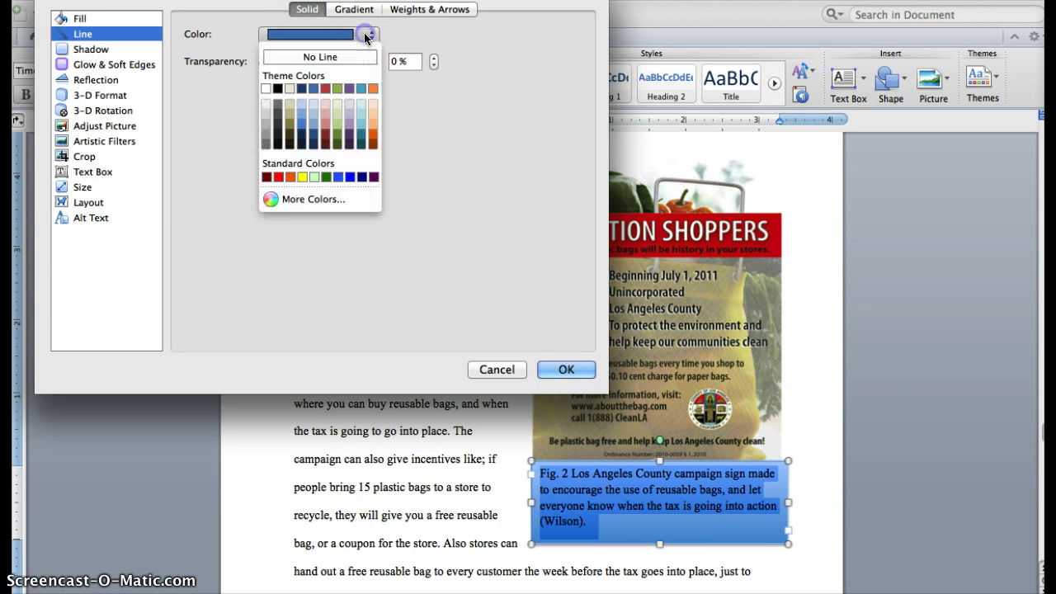
left_click(364, 52)
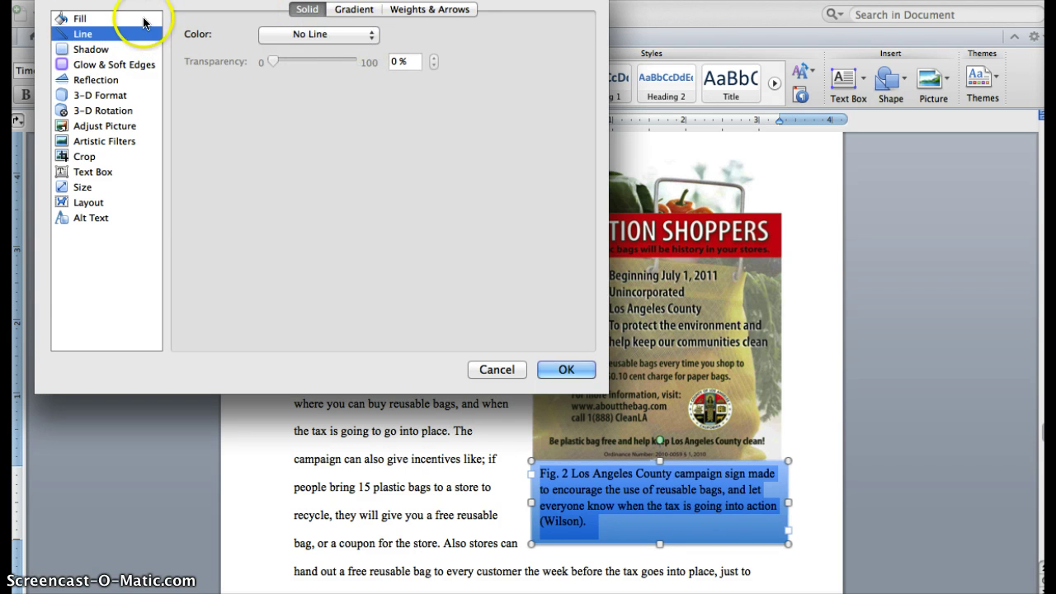
left_click(145, 18)
left_click(348, 33)
left_click(350, 57)
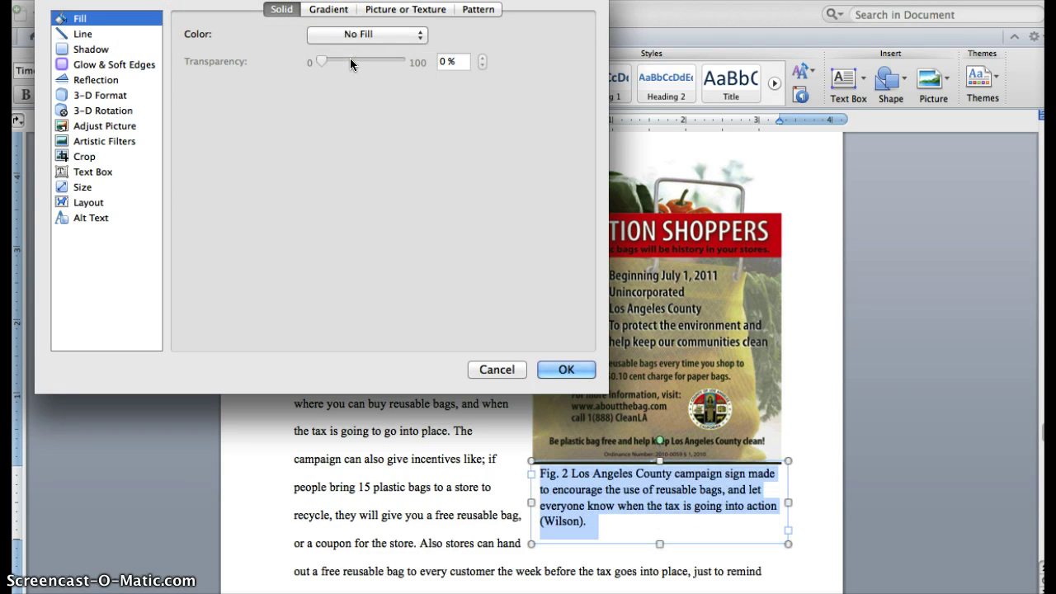
left_click(566, 368)
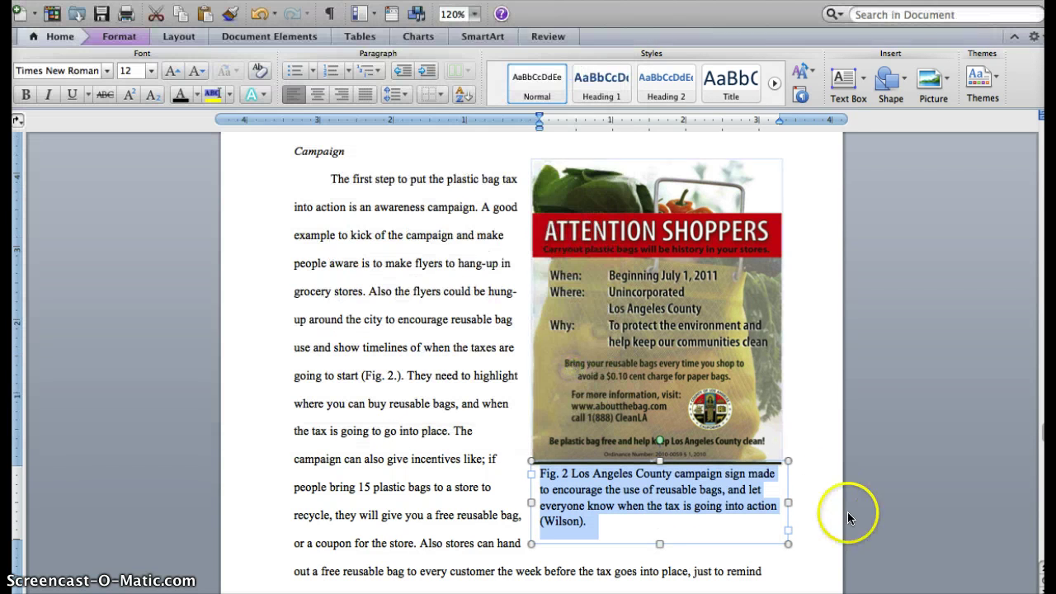
left_click(816, 486)
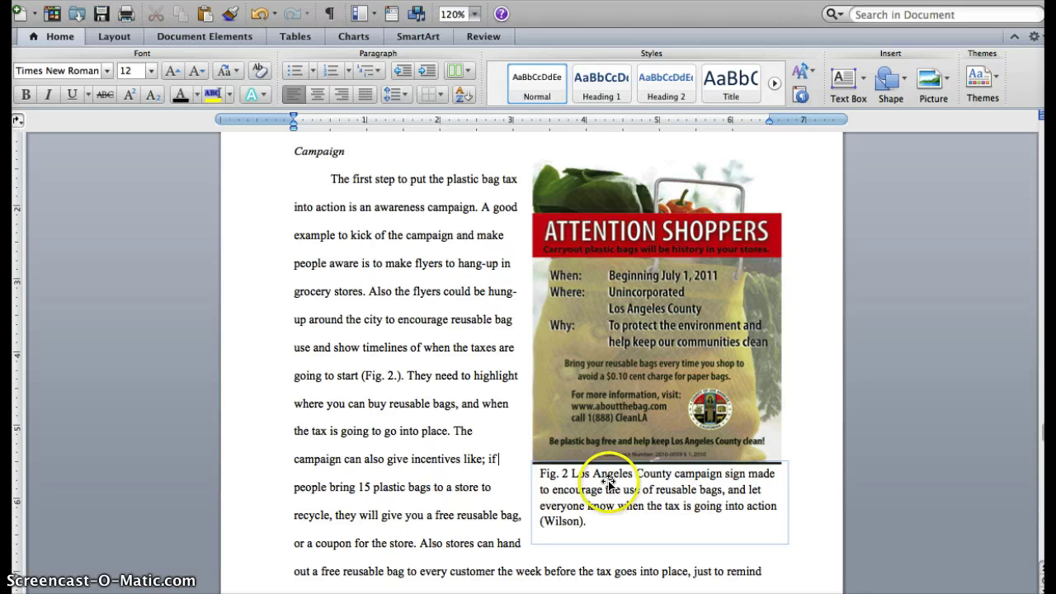
scroll(434, 406, "up", 3)
scroll(432, 406, "down", 3)
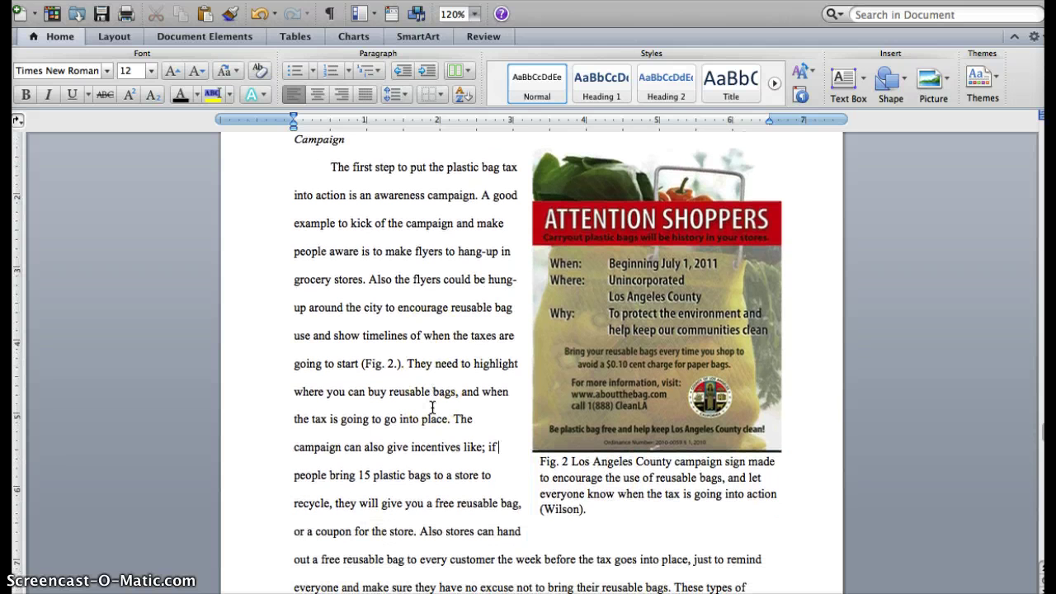